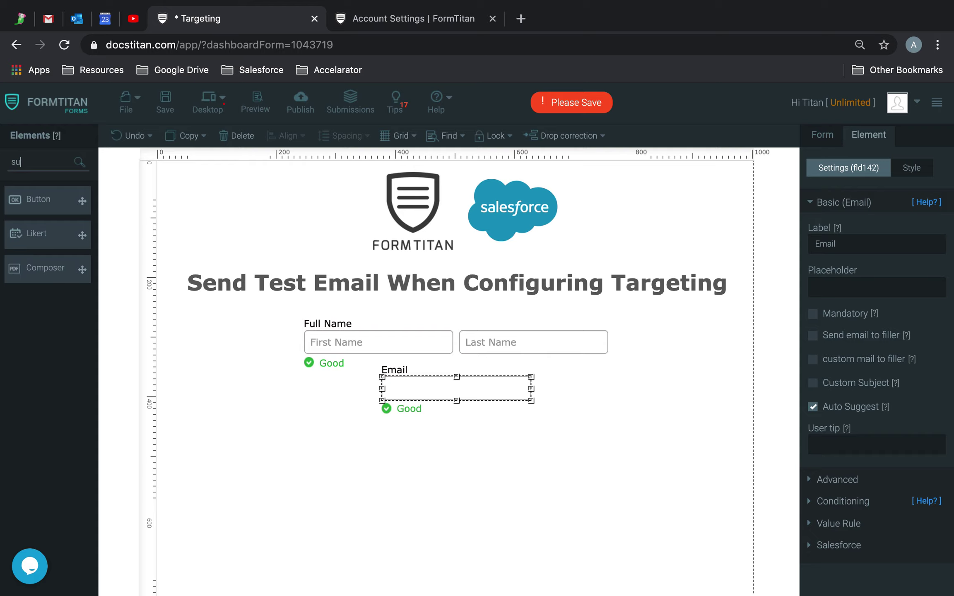
Place a Button under the Email field, set its Button Type to submit, and save the form.
drag(30, 201, 420, 445)
click(700, 399)
click(890, 331)
click(827, 271)
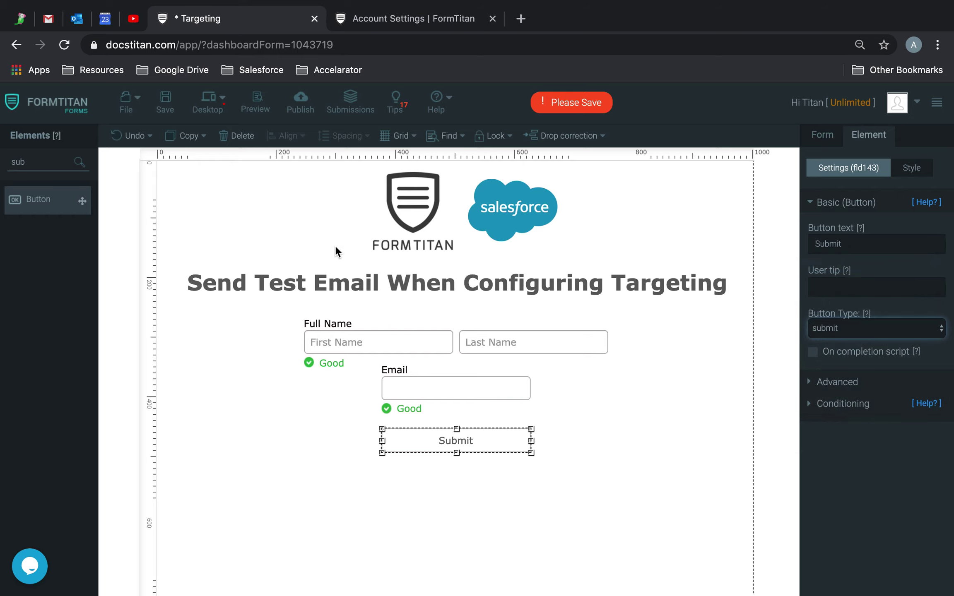
click(165, 100)
click(321, 219)
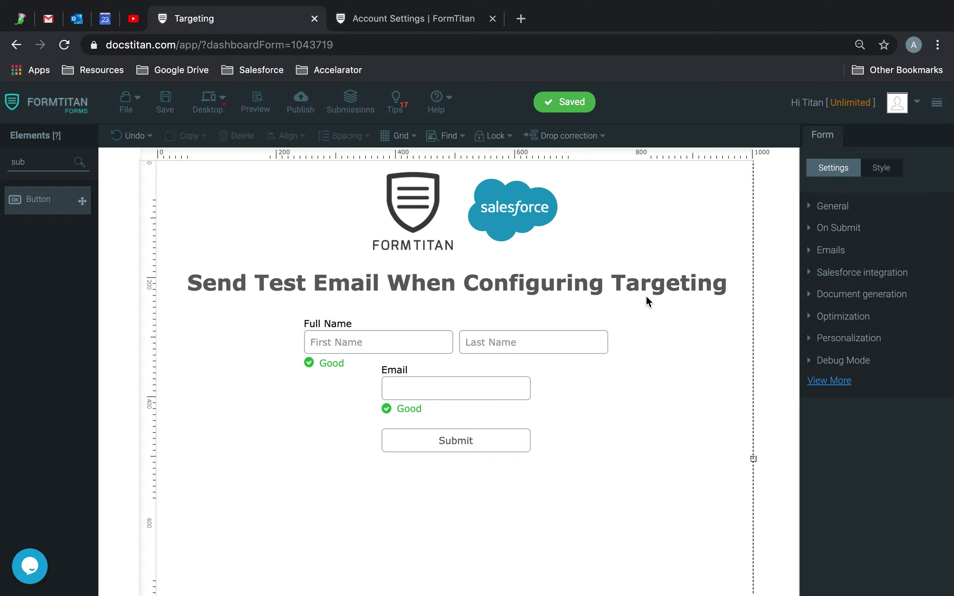
Enter the SMTP password in My Account's Mail Settings and save it.
mouse_move(897, 105)
click(863, 134)
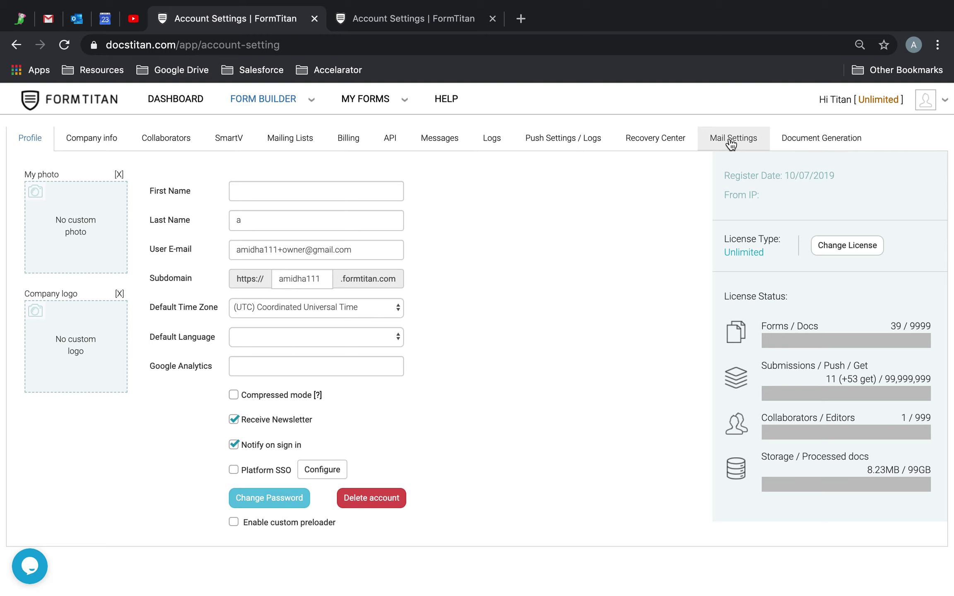
click(731, 138)
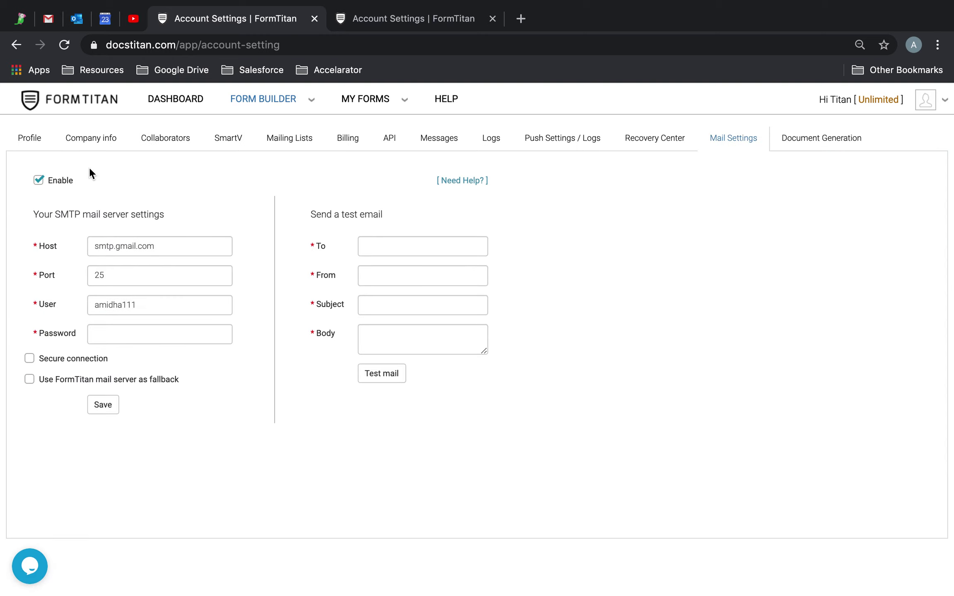
click(151, 334)
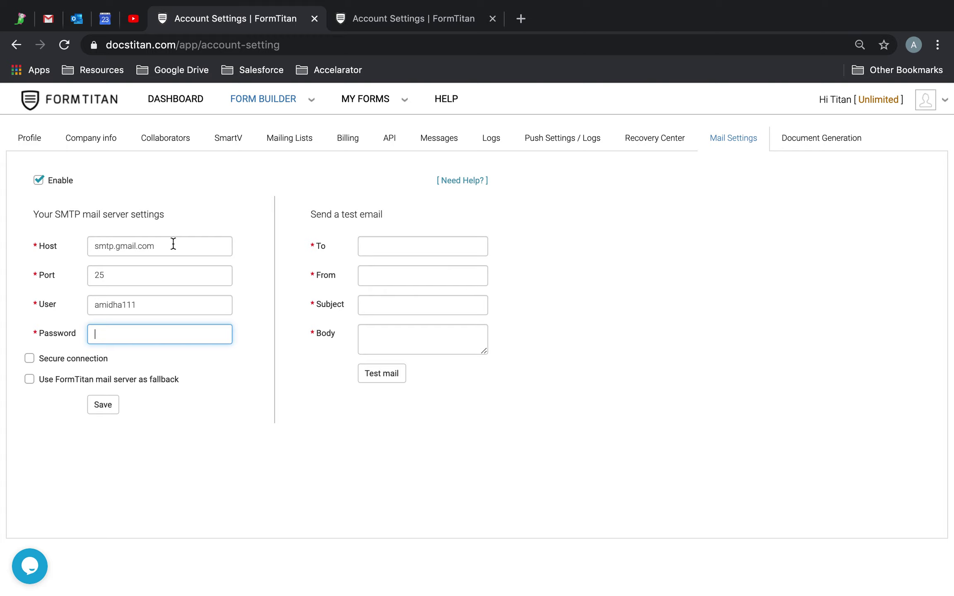
text(•••)
click(113, 407)
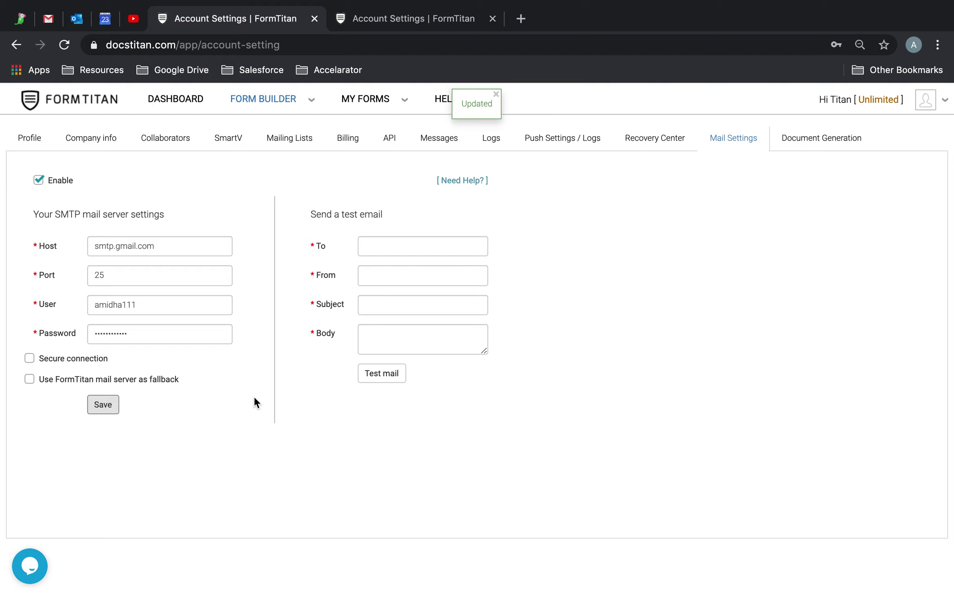
Send a test mail with subject 'SMTP RESULTS' and body 'Test' to the recipient address.
click(419, 241)
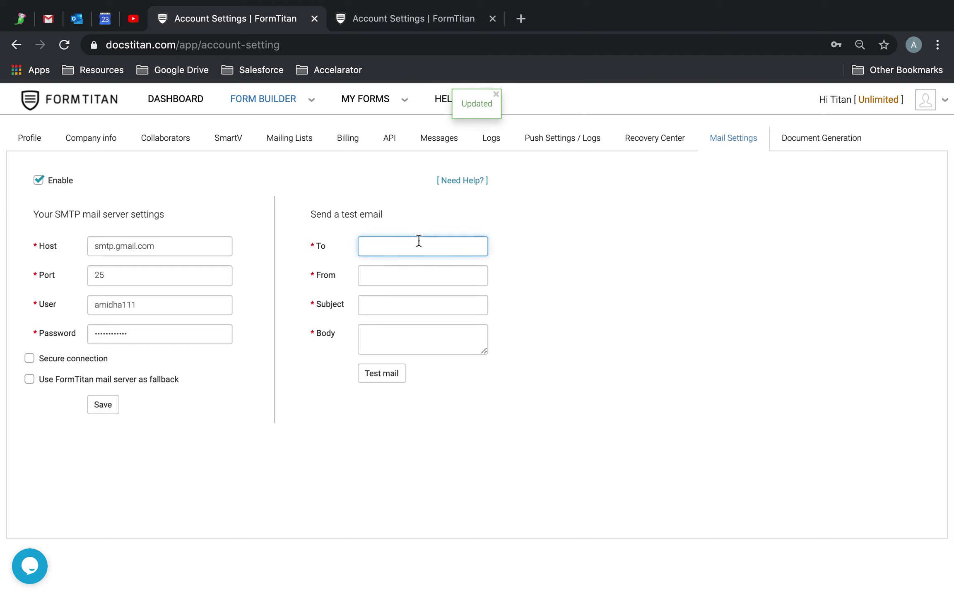
drag(310, 212, 381, 216)
click(420, 233)
click(384, 251)
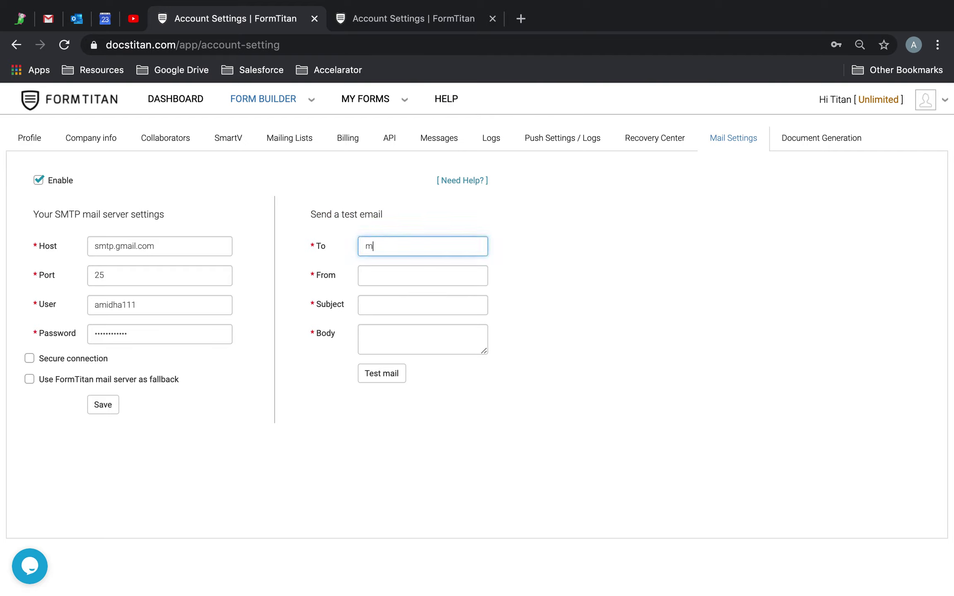
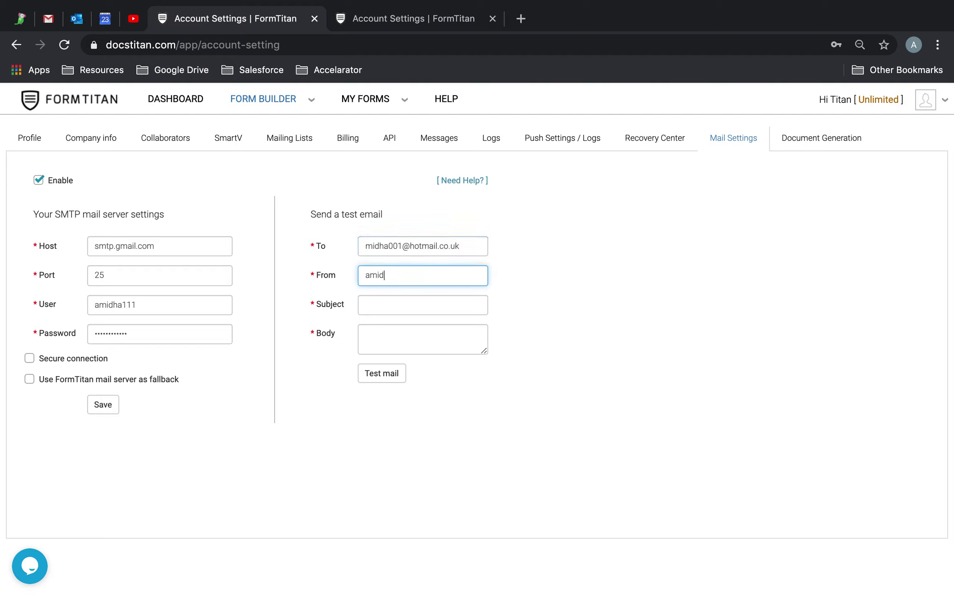
key(Tab)
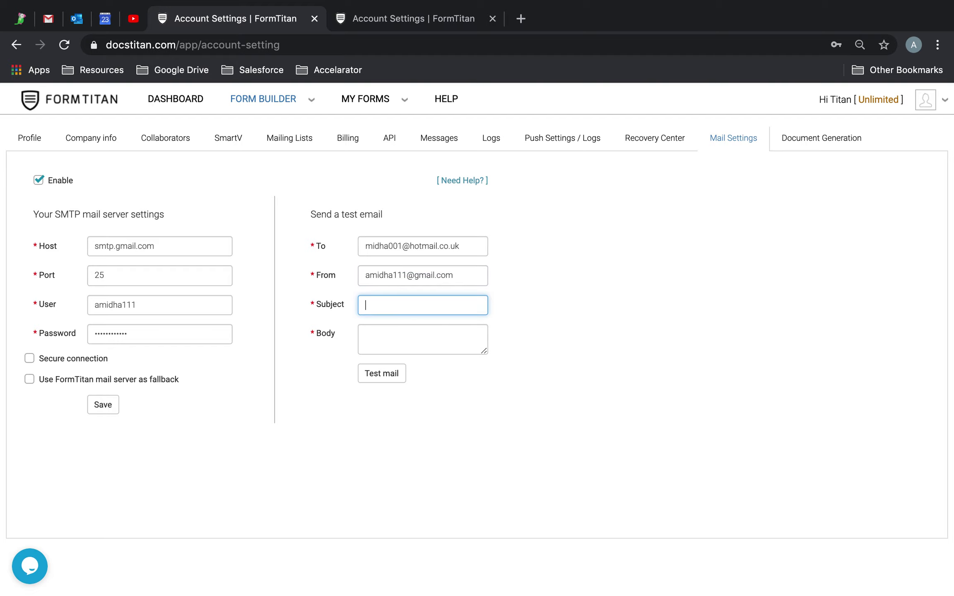
text(SMTP RESULTS)
click(412, 343)
text(Test)
click(382, 378)
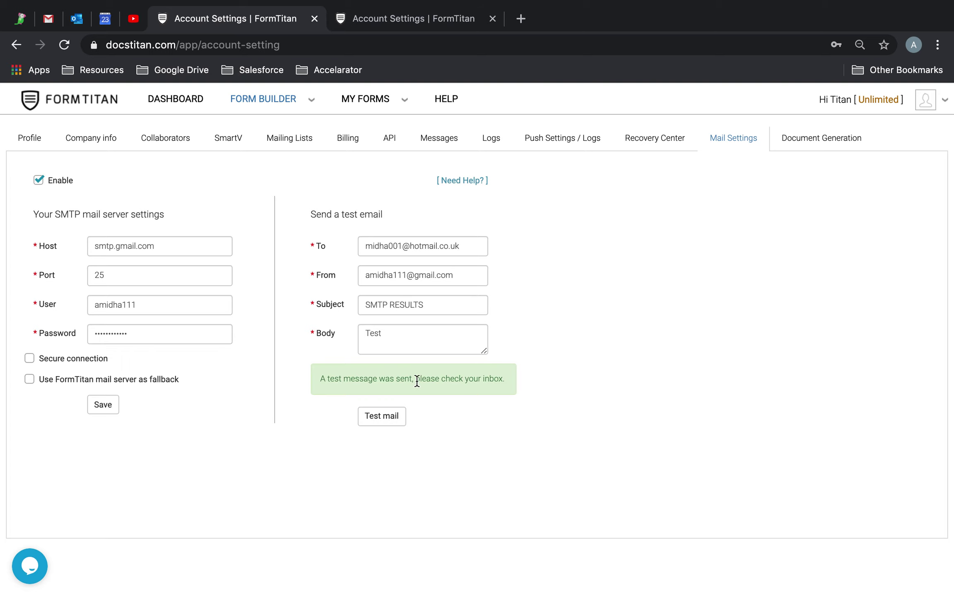
click(70, 22)
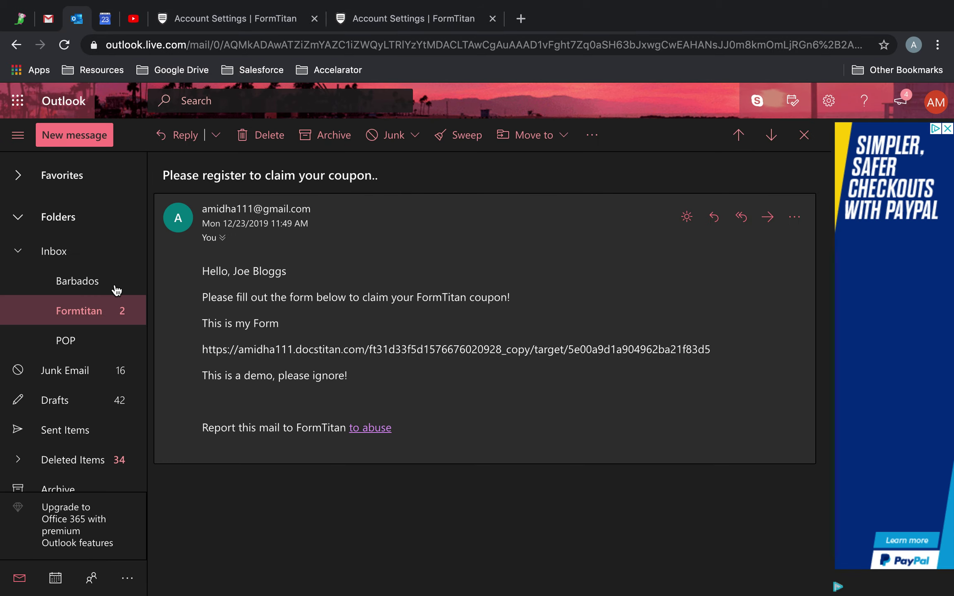
In the Formtitan folder, archive the SMTP RESULTS and latest coupon emails, then undo it.
click(106, 319)
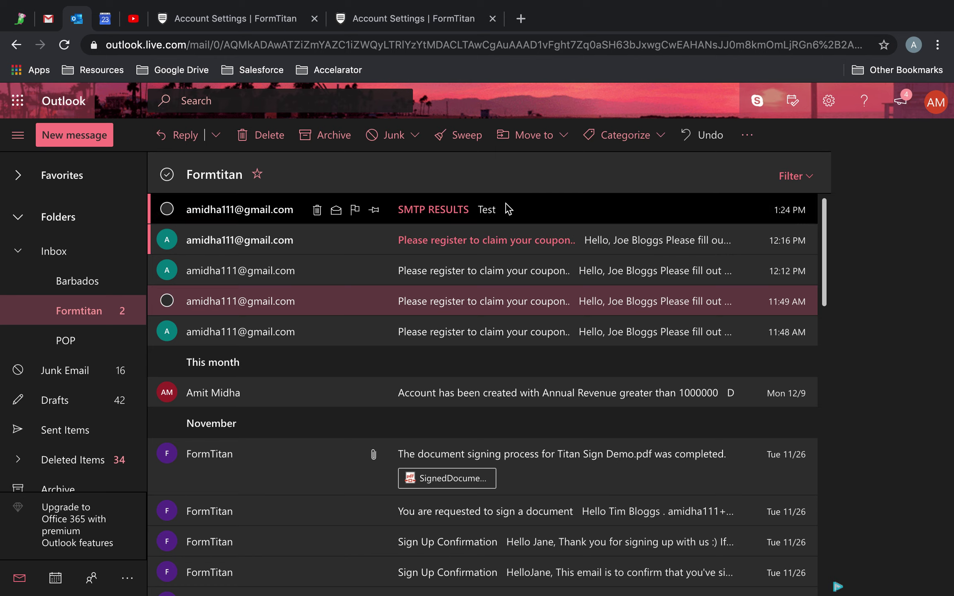
click(167, 209)
click(166, 240)
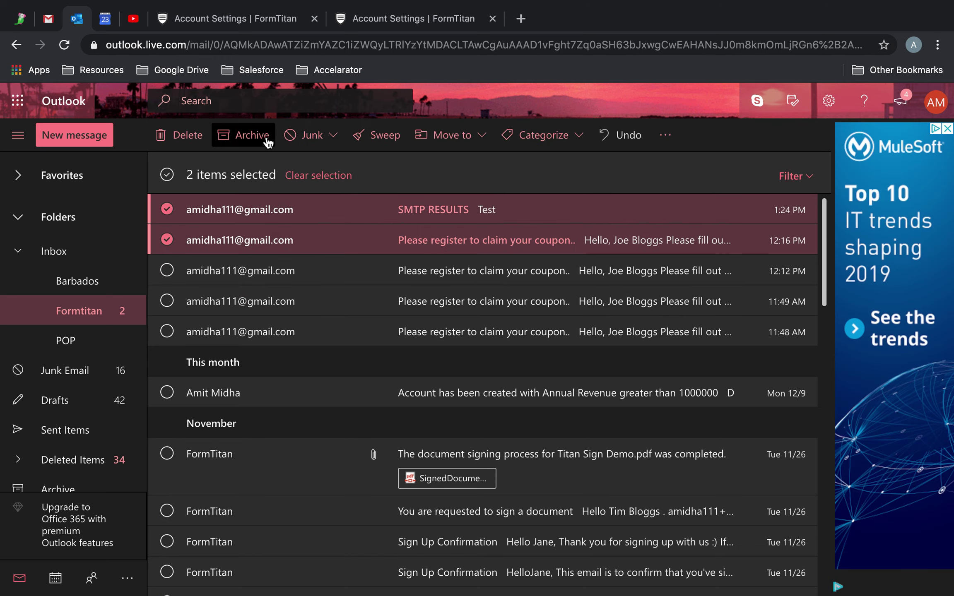
click(257, 135)
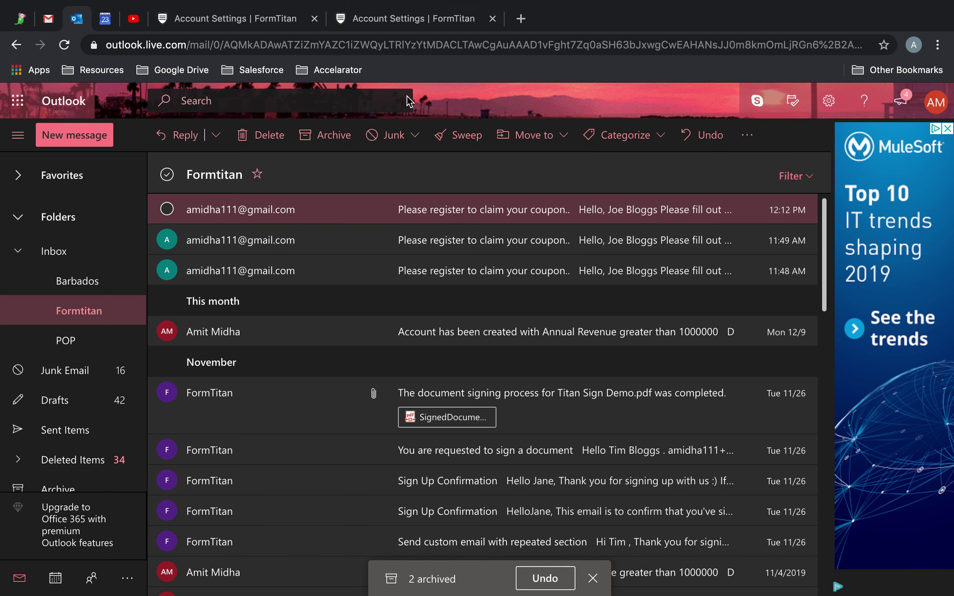
click(548, 584)
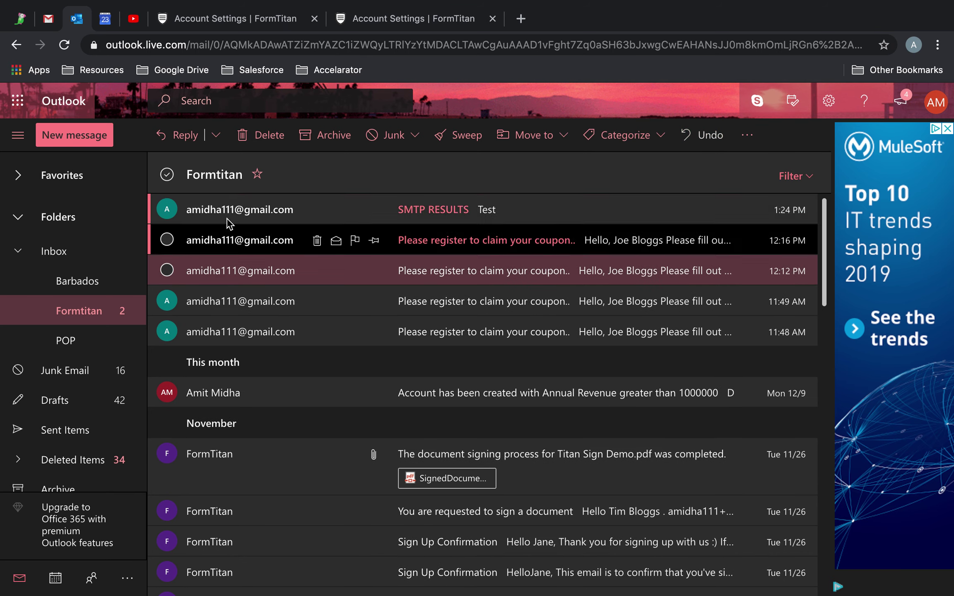
Reselect the SMTP RESULTS and coupon emails and delete them.
click(166, 209)
click(167, 240)
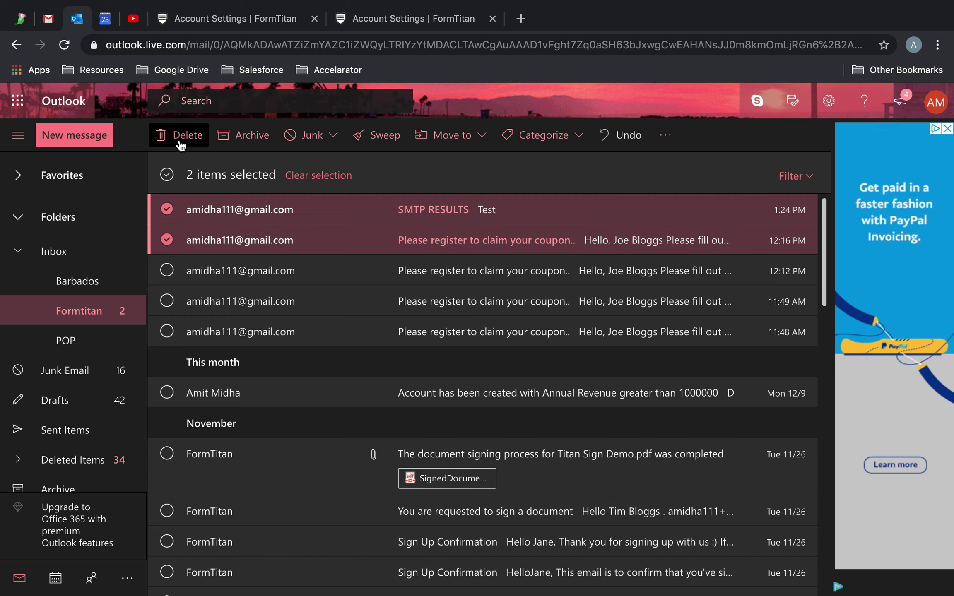
click(182, 135)
click(219, 26)
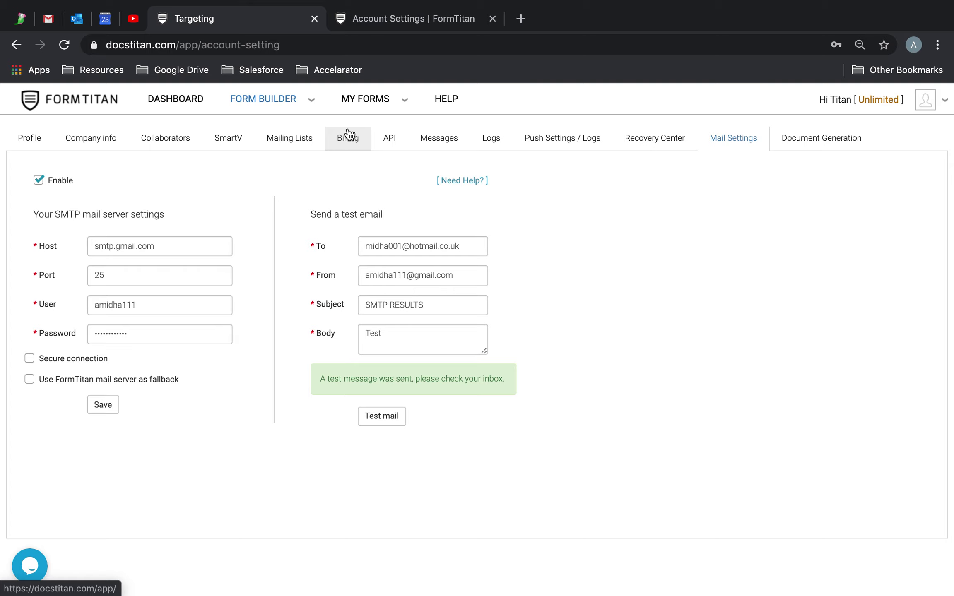
Open the form's Targeting campaign list via View More, refresh it, and add a new campaign.
click(455, 12)
click(243, 28)
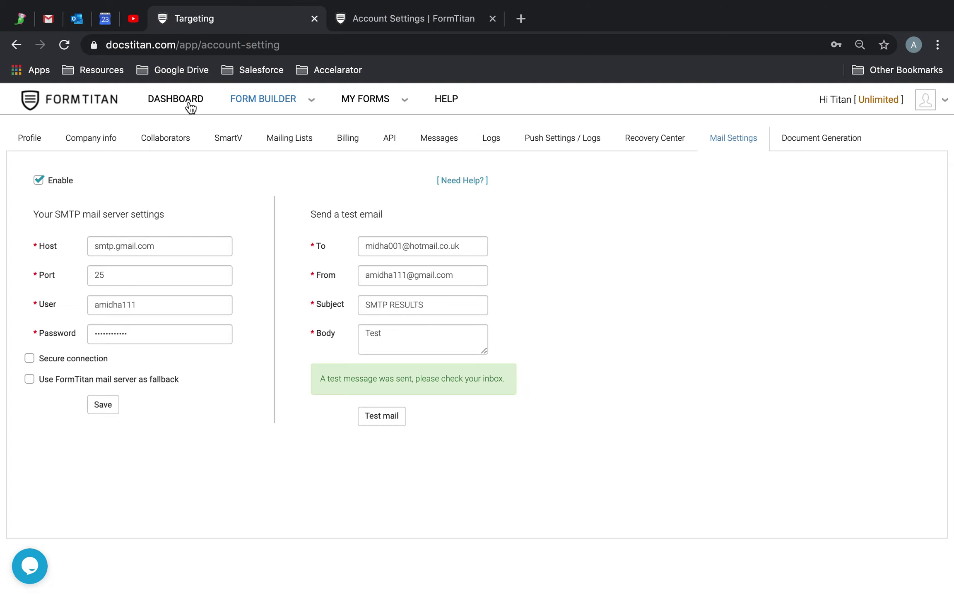
click(18, 46)
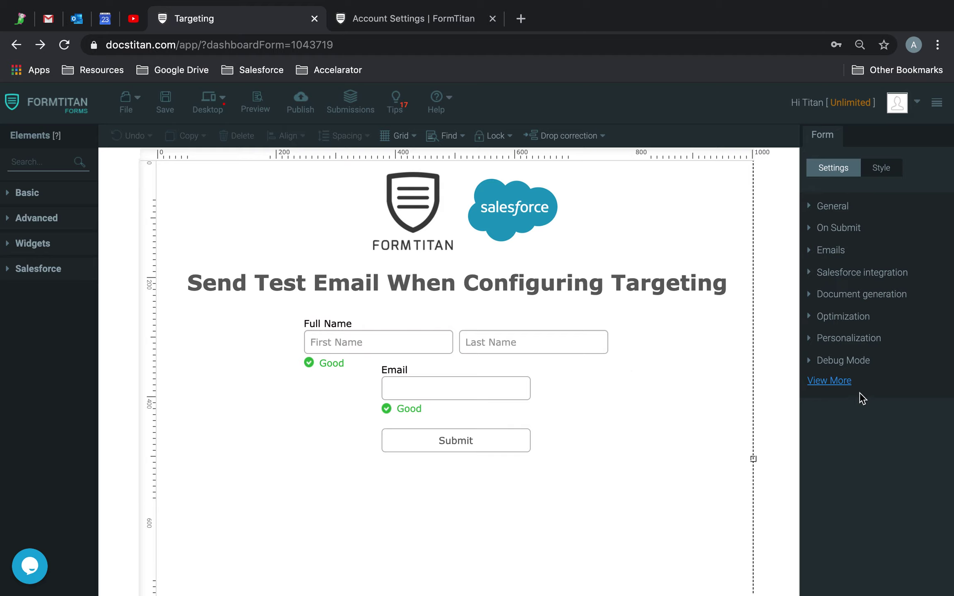
click(835, 381)
click(839, 427)
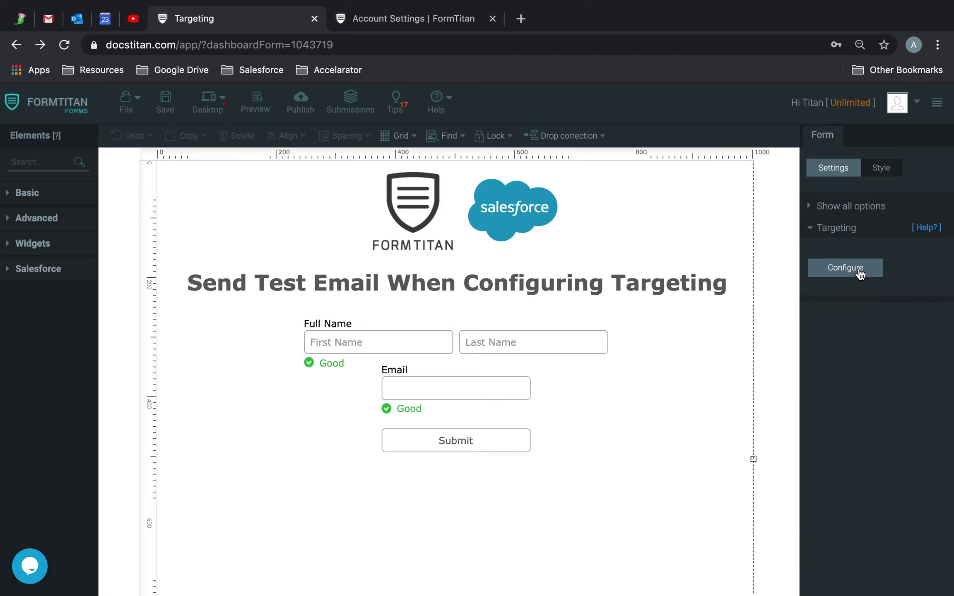
click(860, 273)
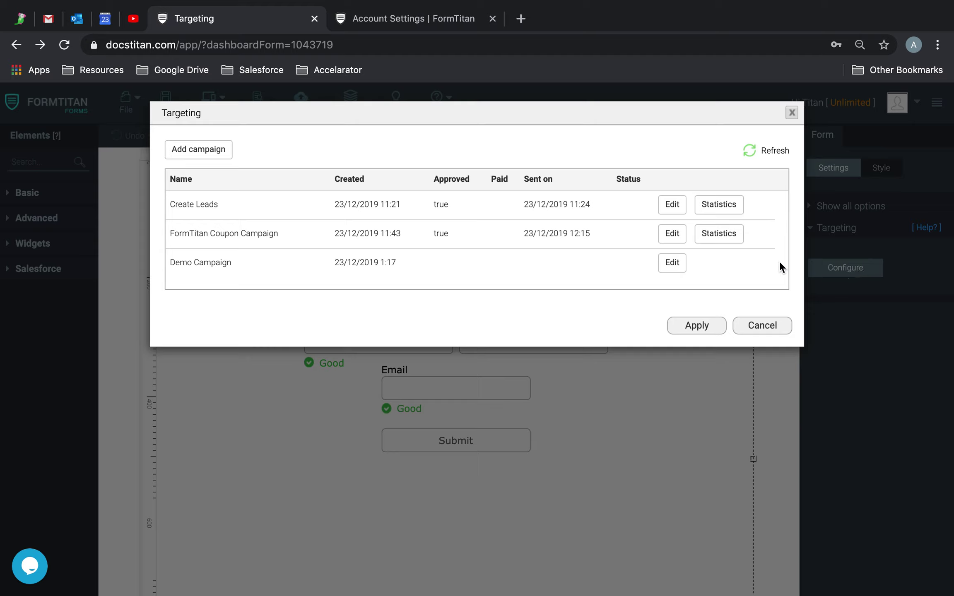
click(747, 154)
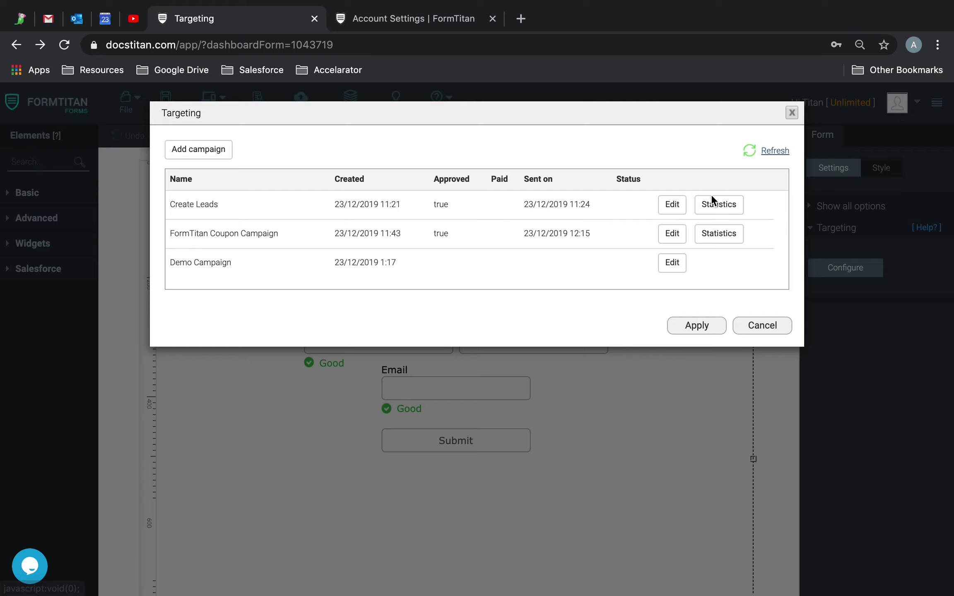
click(214, 152)
Name the campaign 'Create Contact Demo Campaign' with description 'These create new contacts from the list'.
click(289, 213)
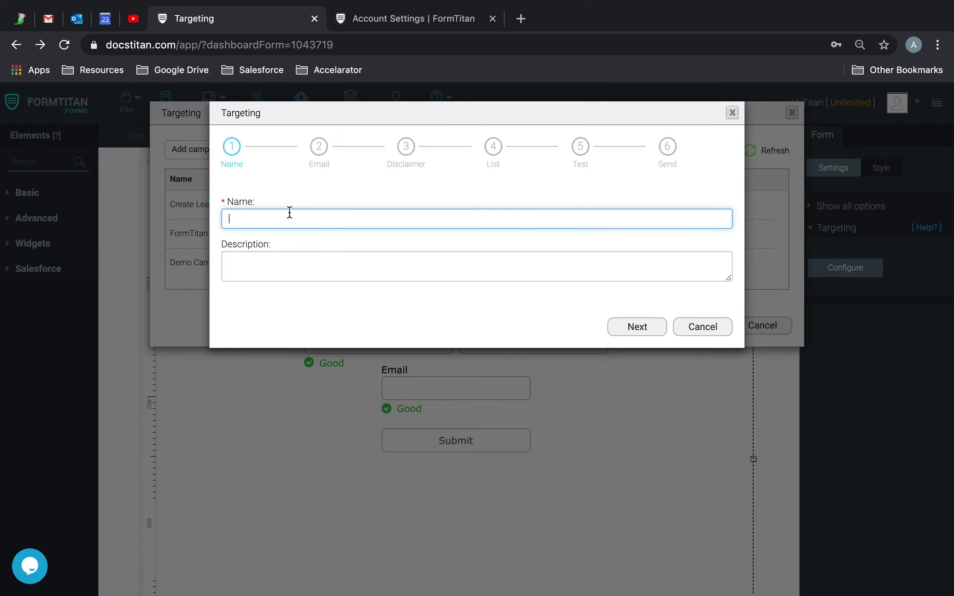
text(Create Contact Demo Capign)
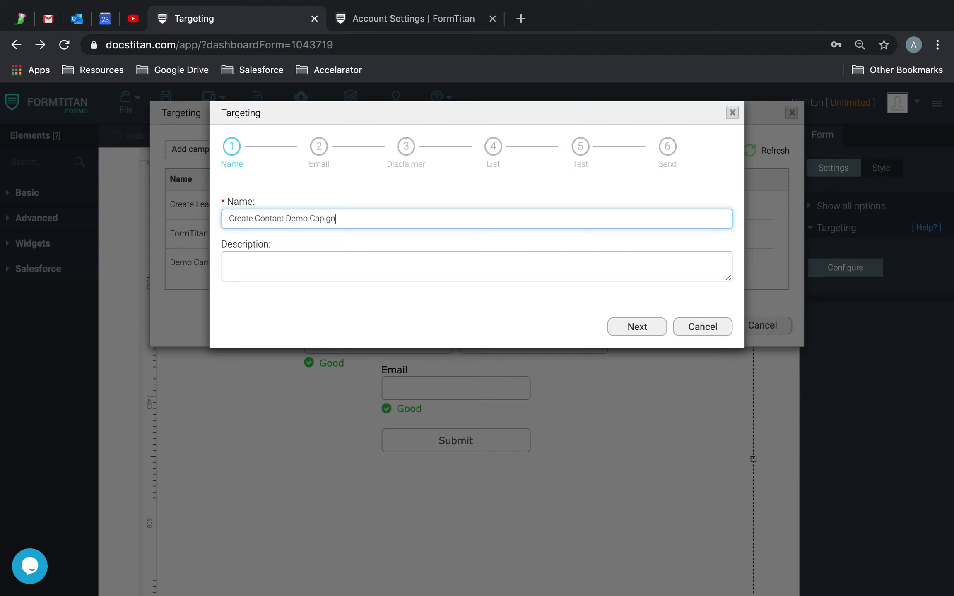
click(368, 222)
key(BackSpace)
text(paign)
click(368, 264)
text(These create new contacts from the list)
click(631, 331)
Set the email subject 'Please create contacts using form', the sender name and a noreply reply-to address.
click(357, 216)
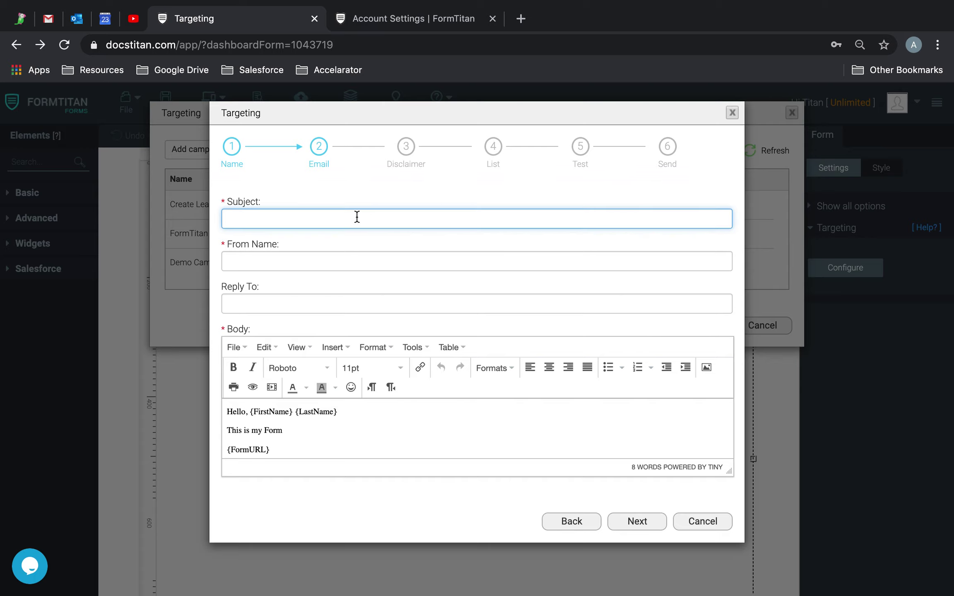
text(Please create contacts using form)
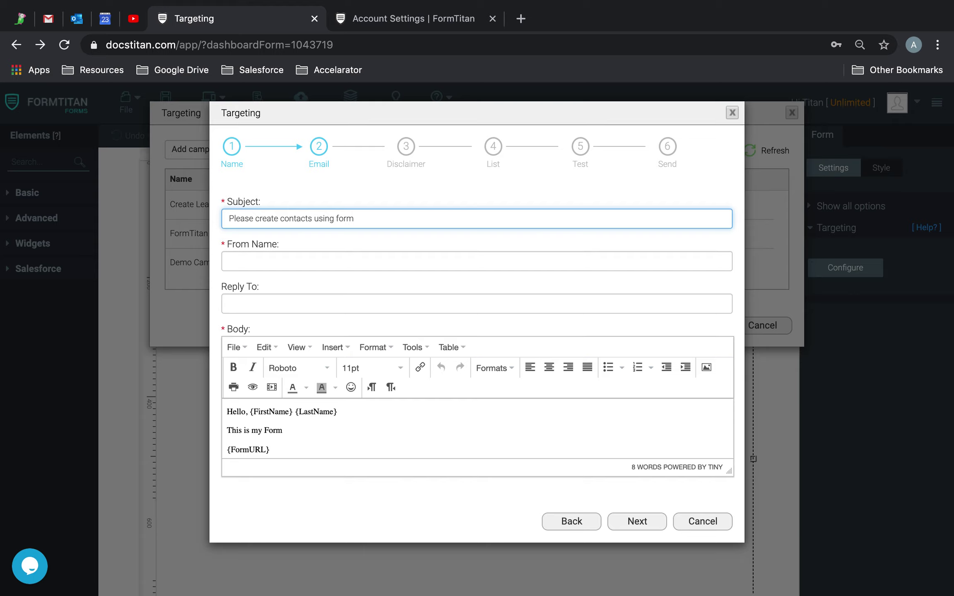
click(348, 253)
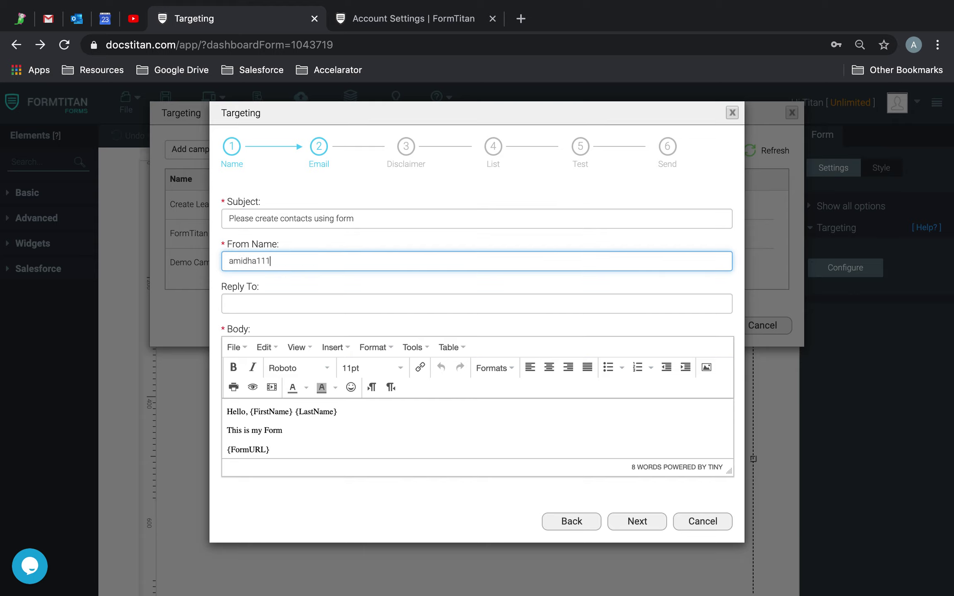
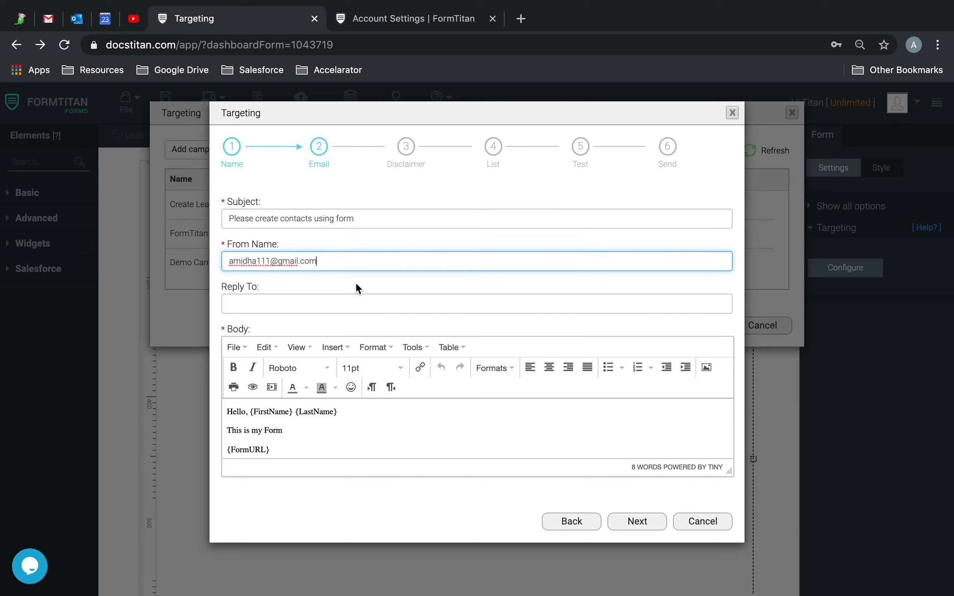
click(354, 299)
text(norep)
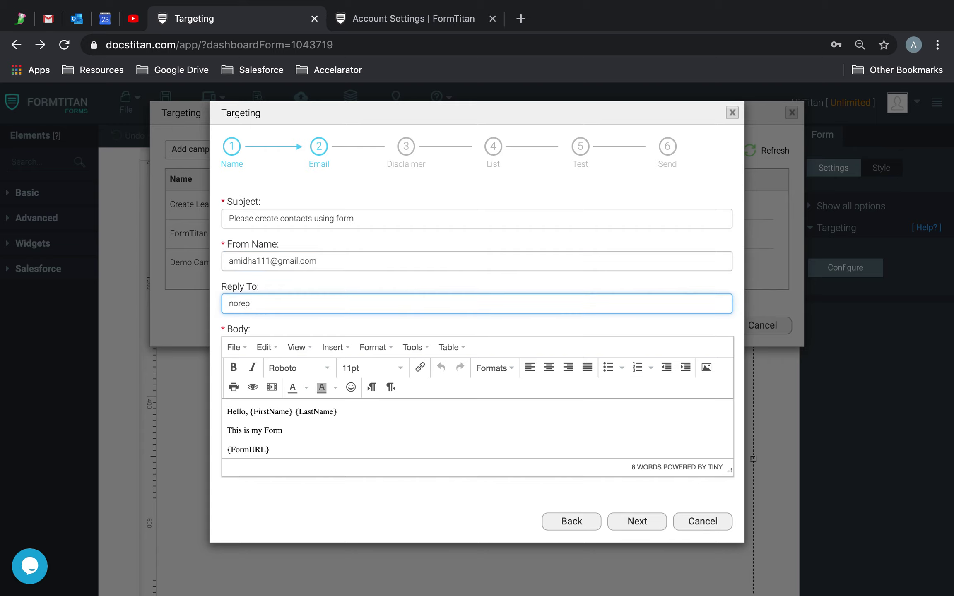
text(ly@test.com)
click(399, 334)
click(374, 221)
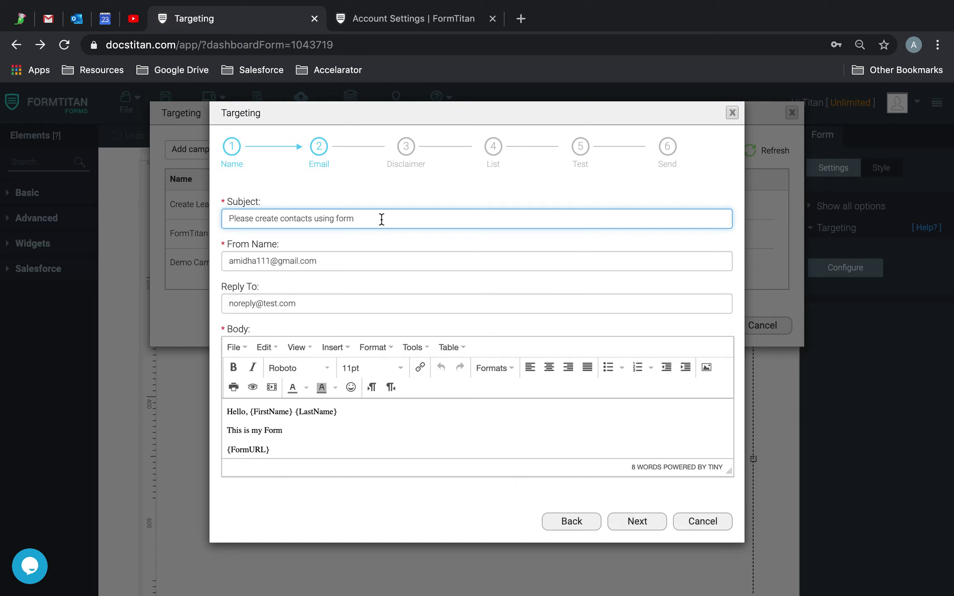
Enter the disclaimer text 'This is just a tes'.
click(640, 526)
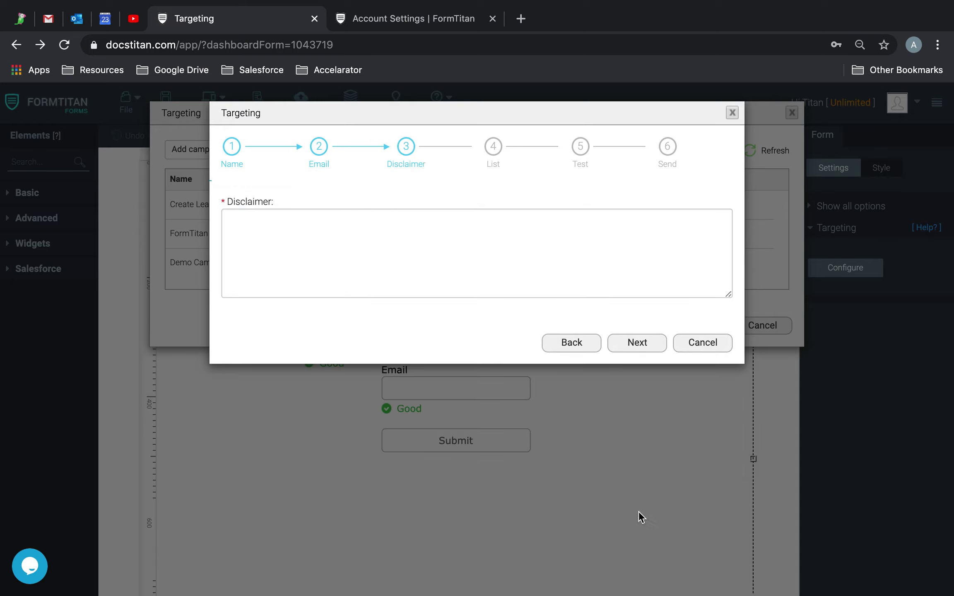
click(508, 284)
text(This)
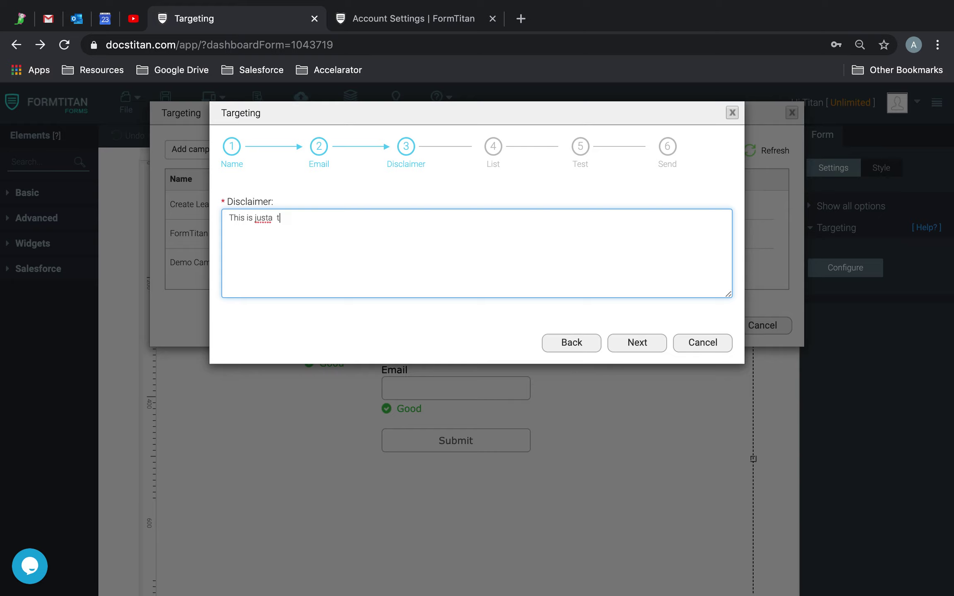
text( is just a test)
Advance to the List step and open the add-list page in Account Settings.
click(629, 342)
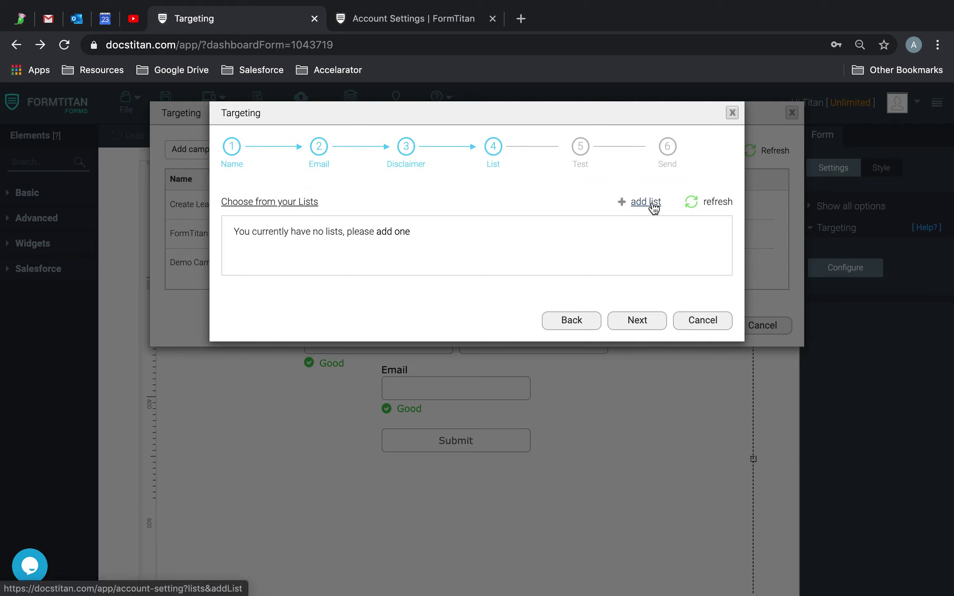
click(645, 324)
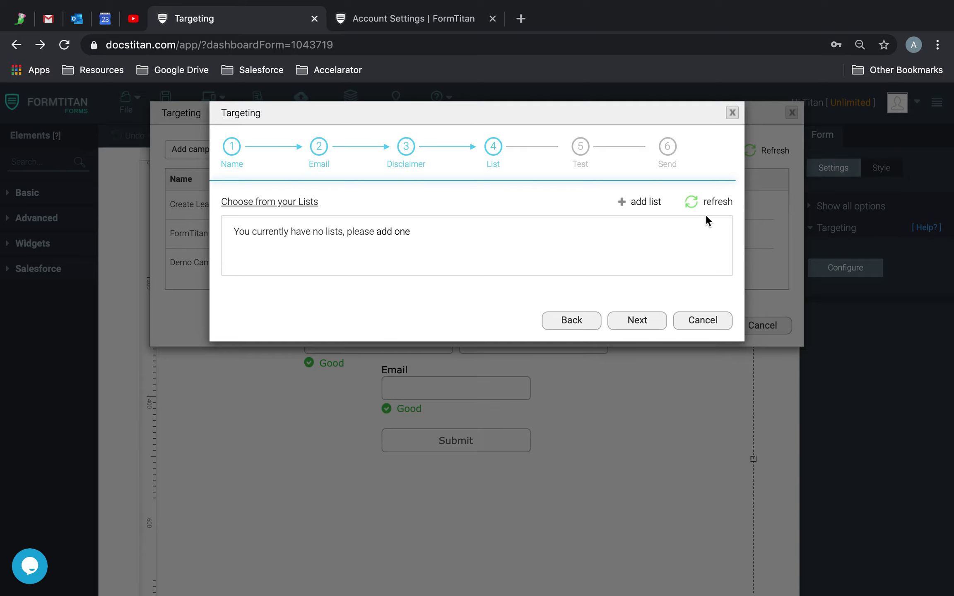
click(625, 203)
click(493, 18)
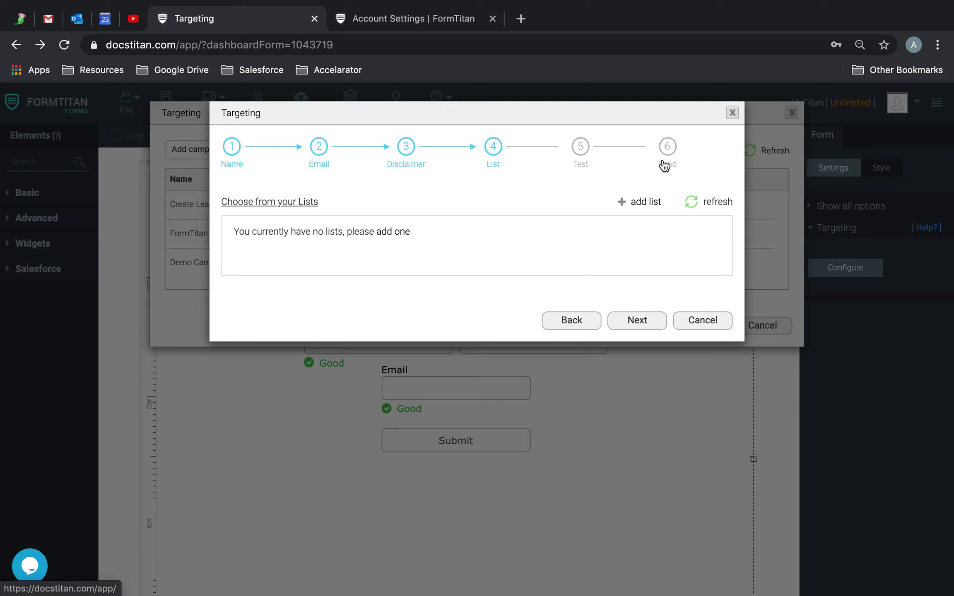
click(634, 202)
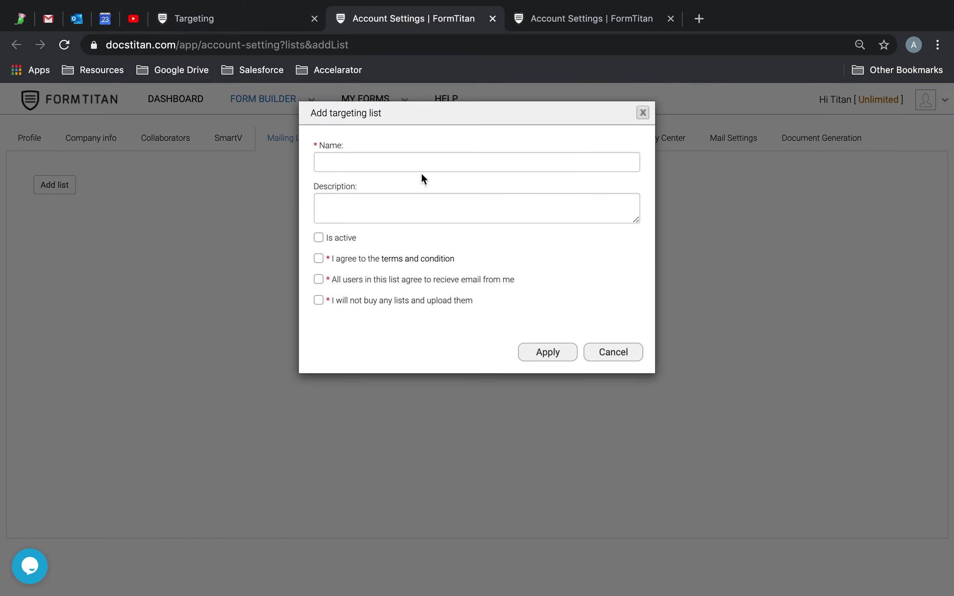
Name the new list Demo List, mark it active and tick the receive-emails agreement.
click(420, 165)
text(Demo List)
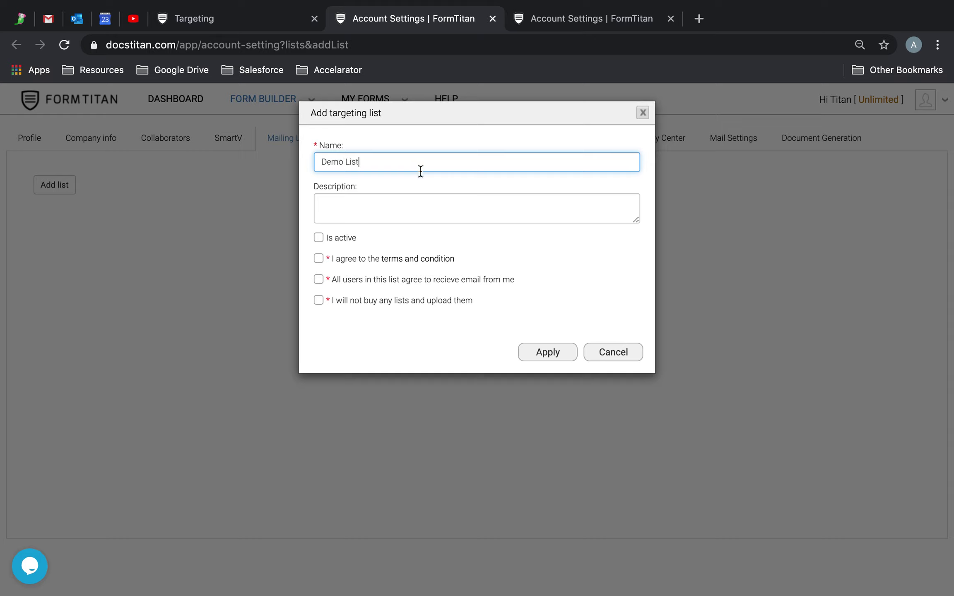
click(319, 237)
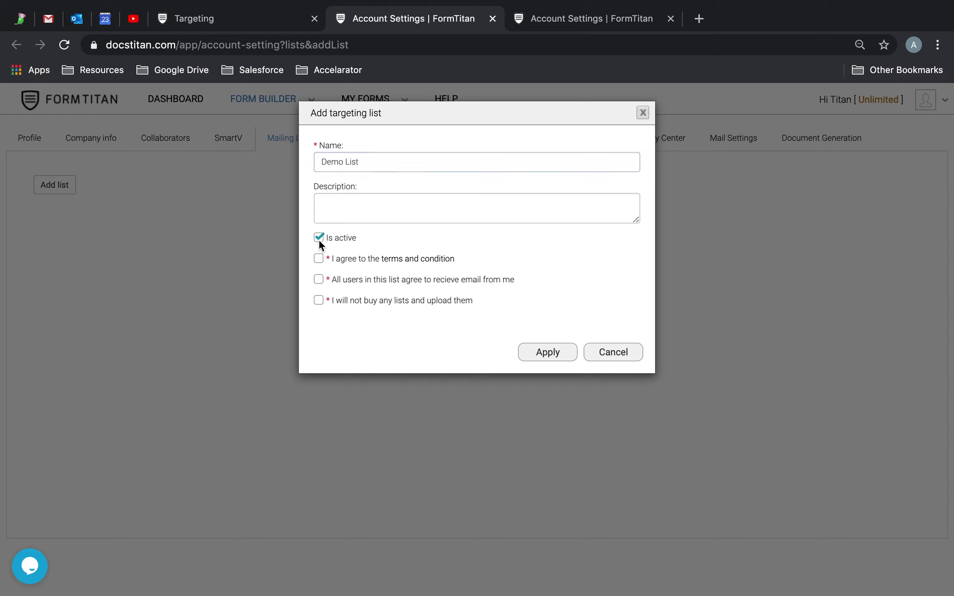
click(314, 280)
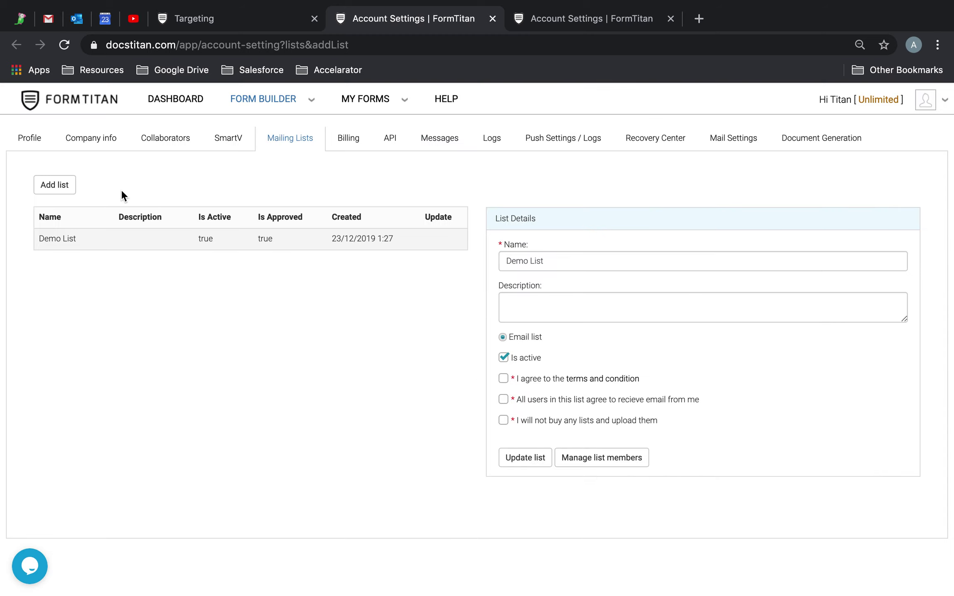
Add one active member to Demo List with their e-mail address and first name.
click(574, 460)
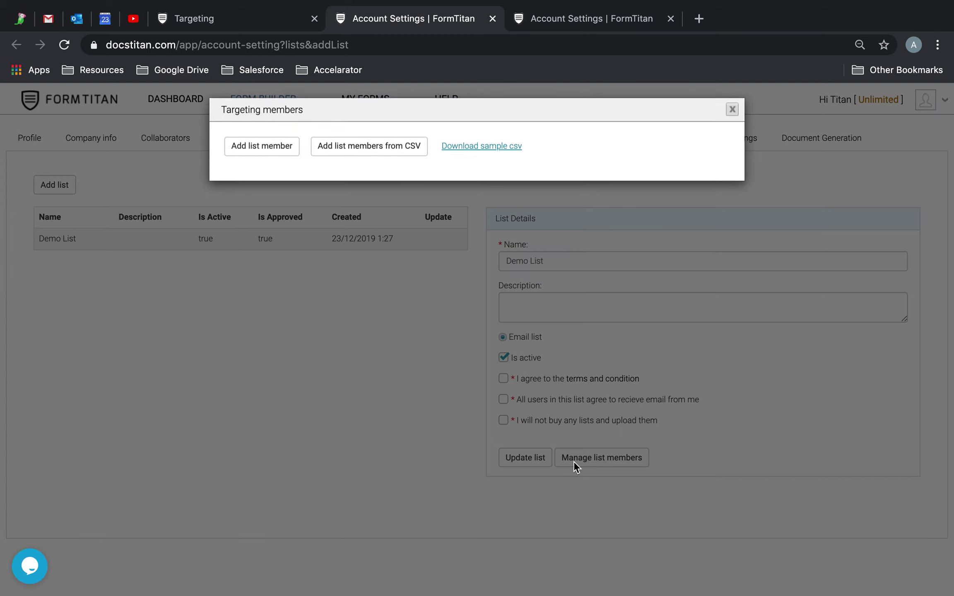
click(264, 146)
click(371, 157)
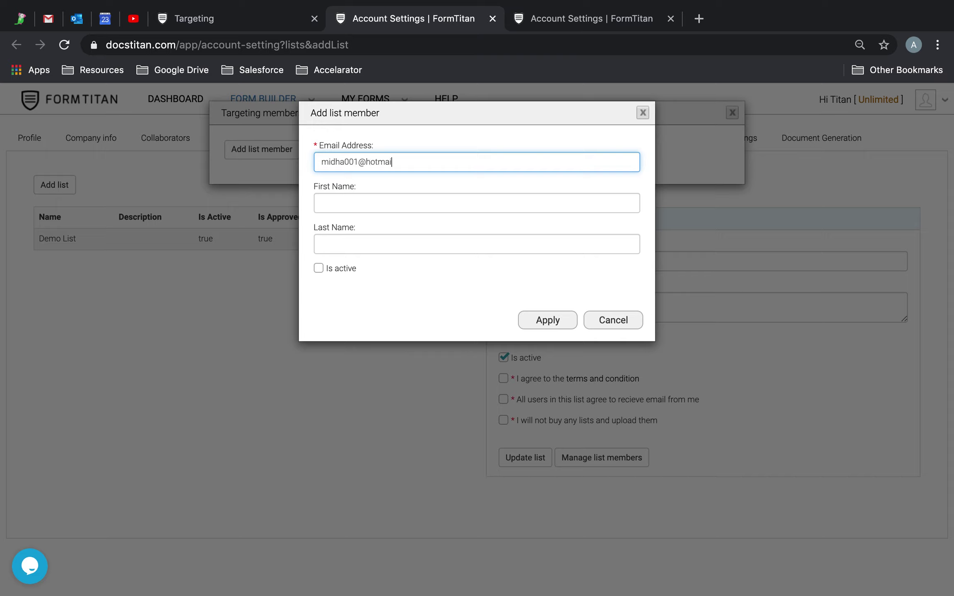
key(Tab)
key(Tab)
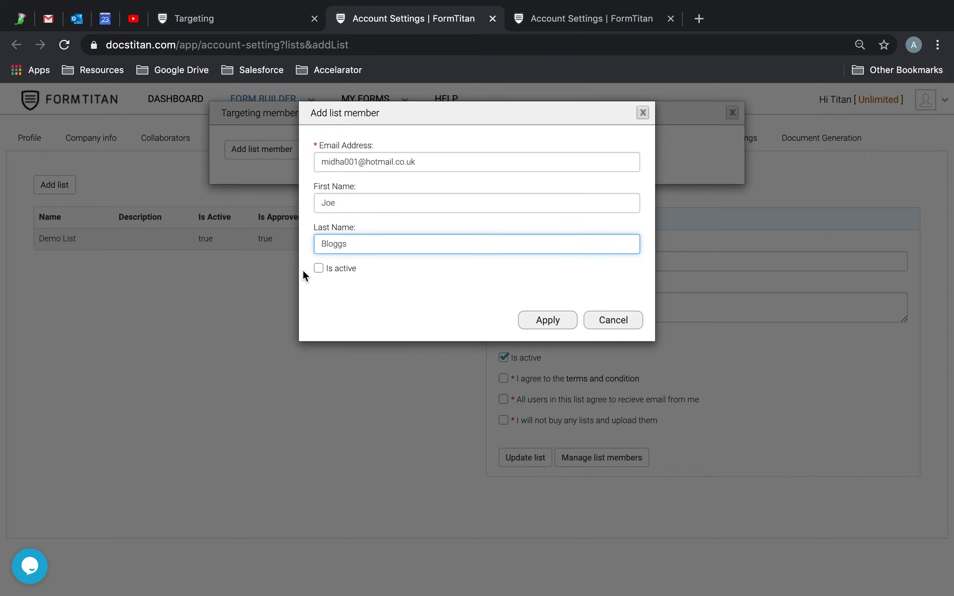
click(317, 268)
click(557, 326)
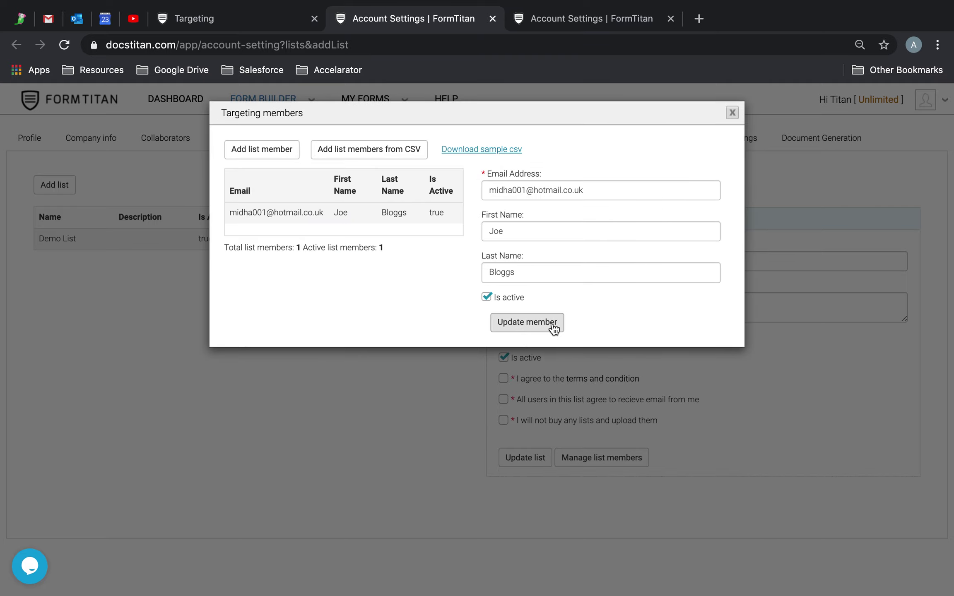
Accept Demo List's three agreement terms and update the list.
click(731, 112)
click(504, 378)
click(503, 400)
click(502, 421)
click(519, 456)
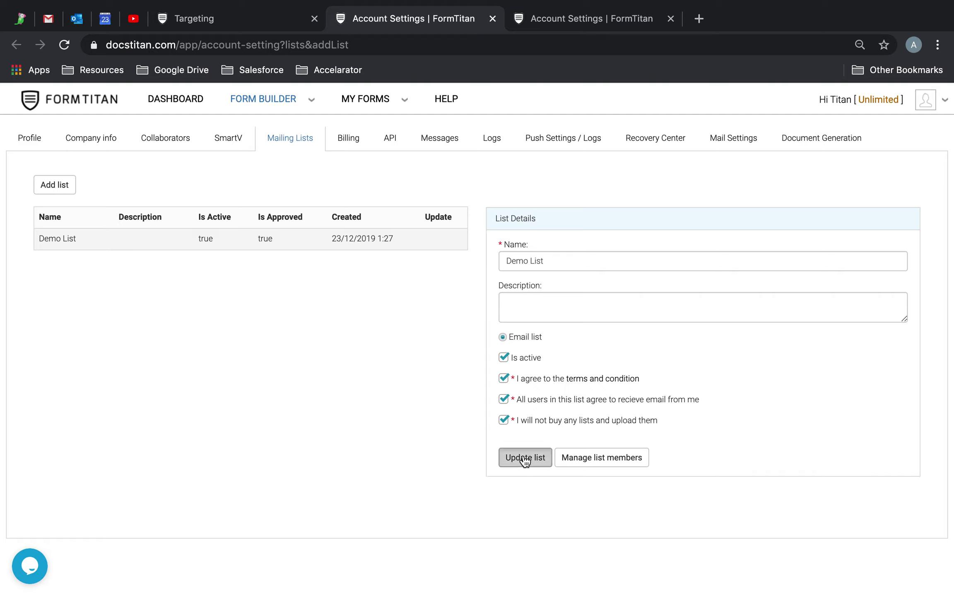
click(218, 24)
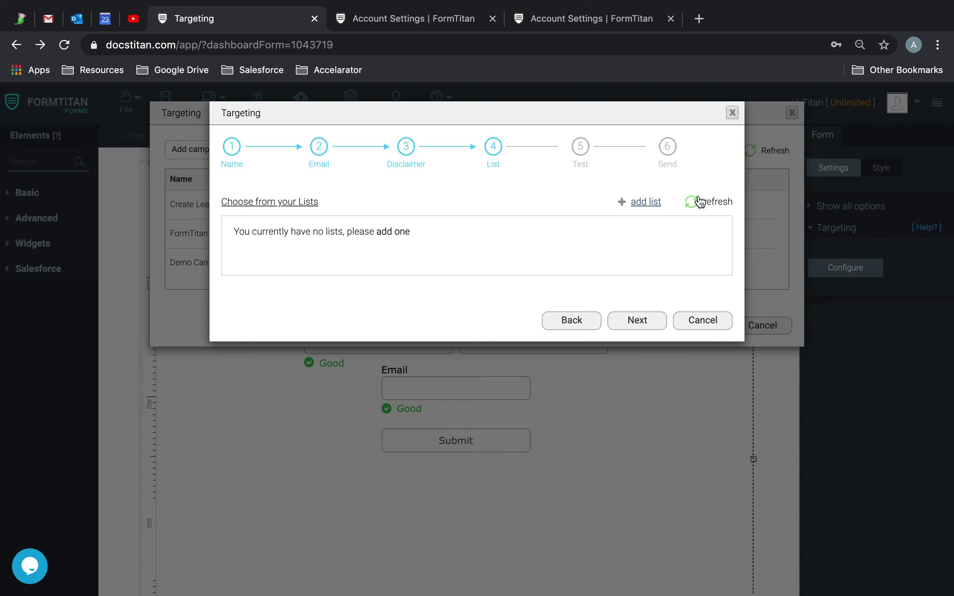
Refresh the mailing lists and choose Demo List as the campaign's recipients.
click(693, 203)
click(247, 230)
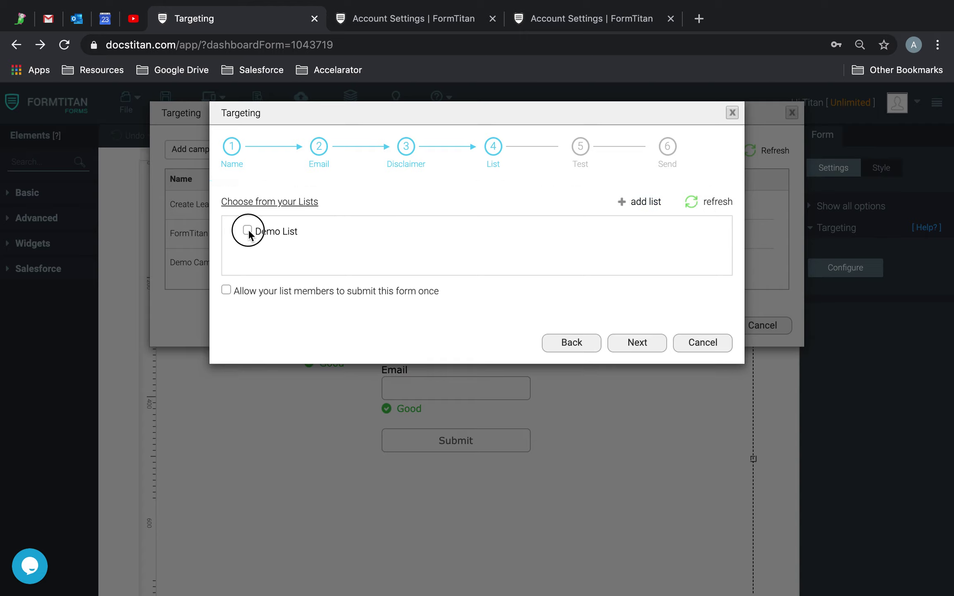
drag(236, 292, 391, 292)
click(347, 325)
click(620, 347)
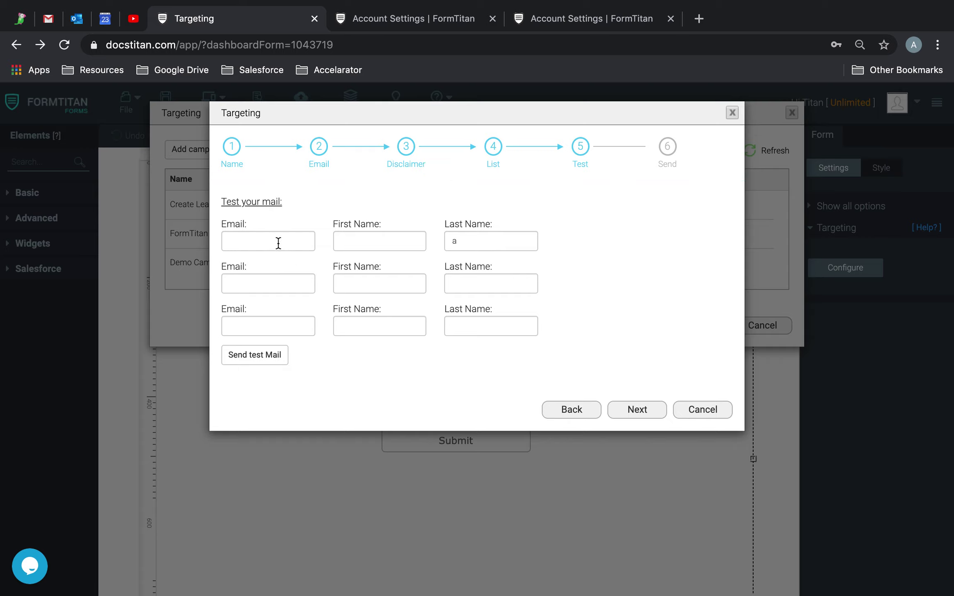
Fill in the test recipient's e-mail, first and last name, and send the test mail.
click(303, 241)
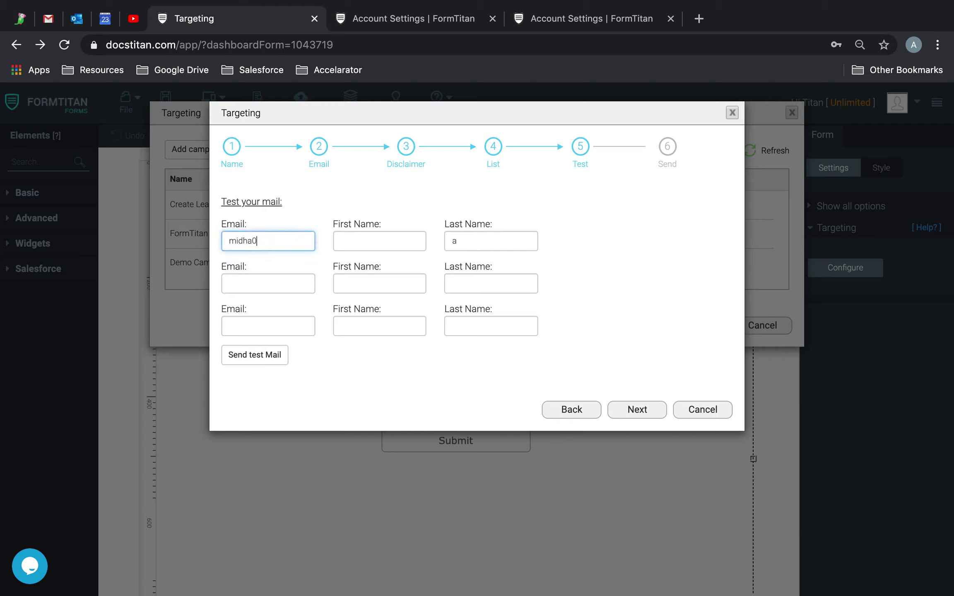
click(380, 241)
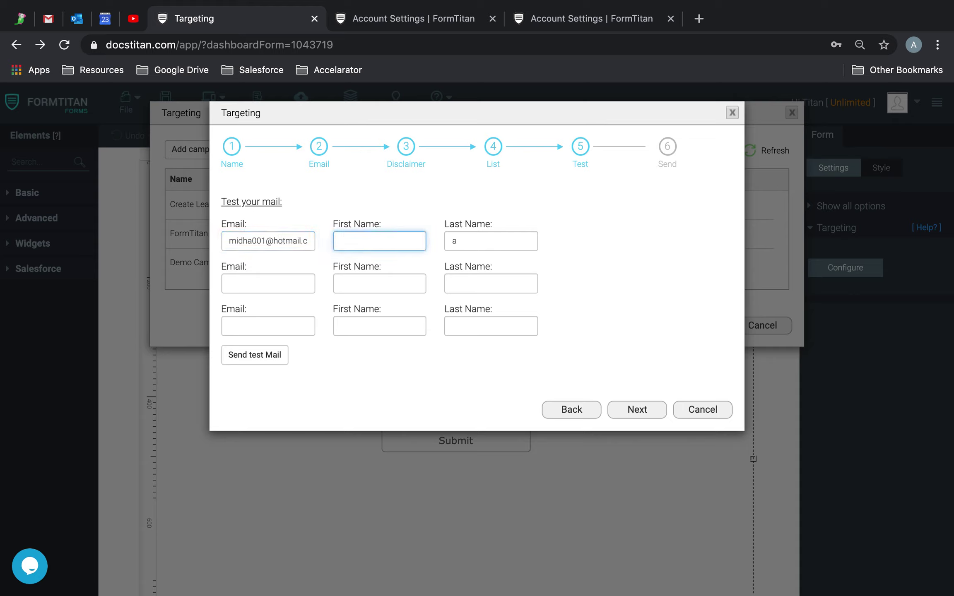
text(Test)
key(Tab)
text(Bloggs)
click(643, 414)
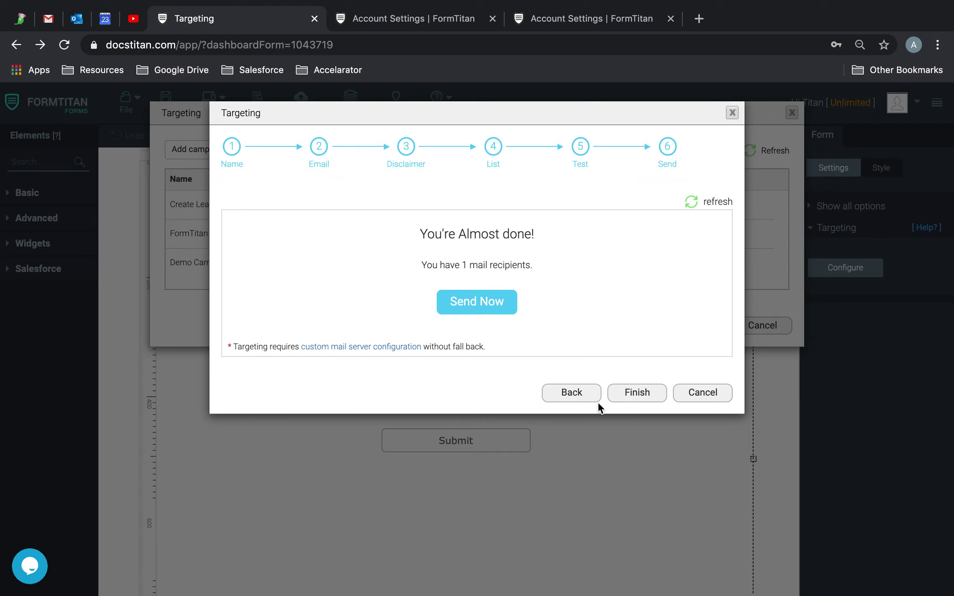
click(579, 391)
drag(281, 235, 334, 239)
click(281, 360)
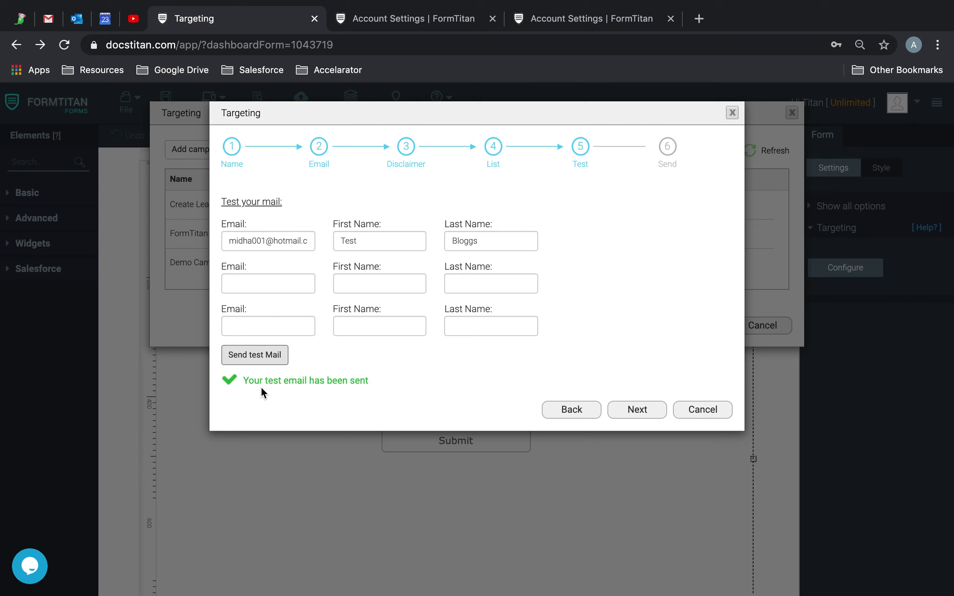
Open the newly arrived test email and drag its form link into a new browser tab.
click(81, 19)
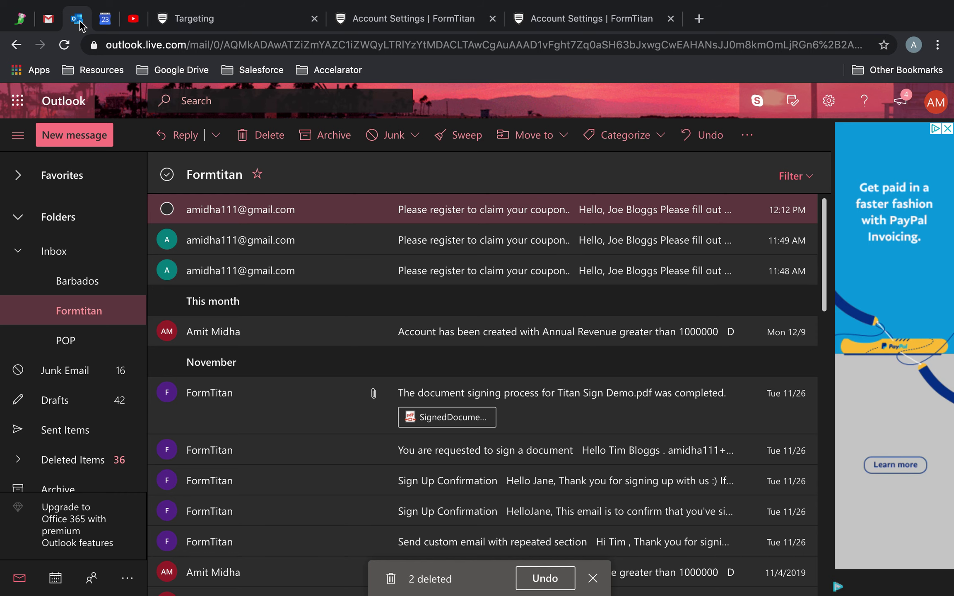
click(550, 208)
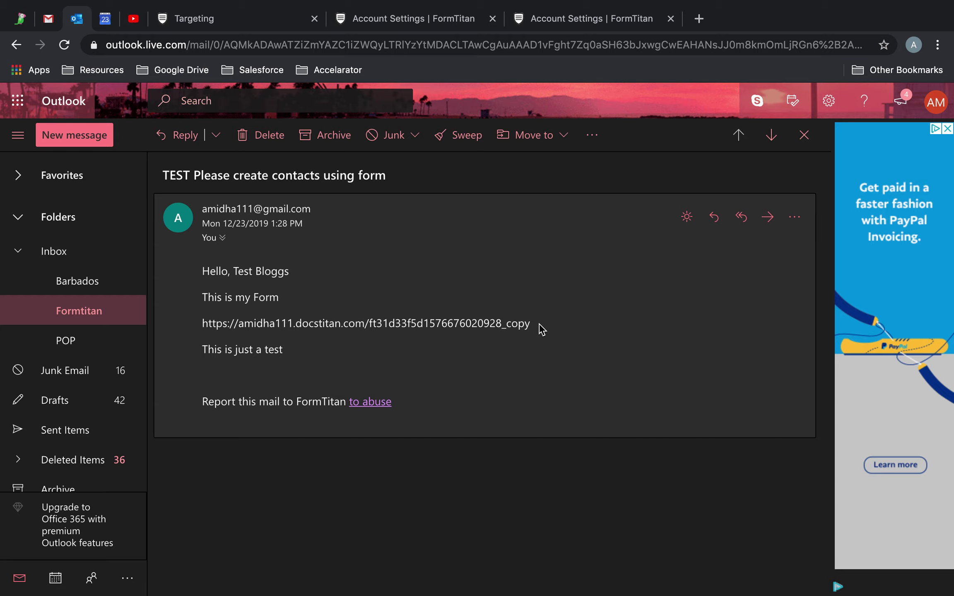
drag(539, 323, 468, 324)
drag(304, 356, 219, 354)
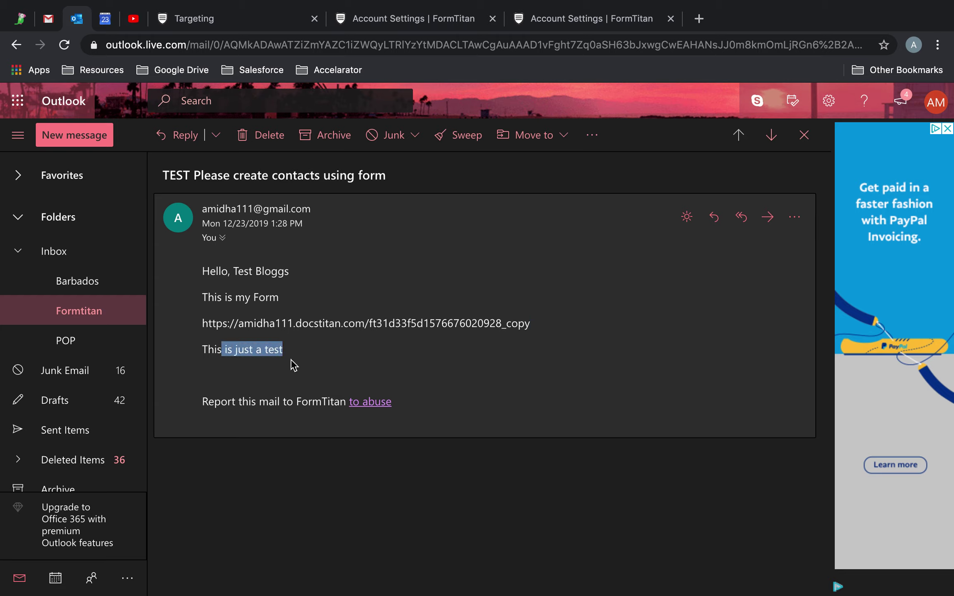
click(426, 337)
drag(539, 330, 210, 324)
click(375, 324)
drag(537, 325, 201, 324)
drag(650, 4, 702, 17)
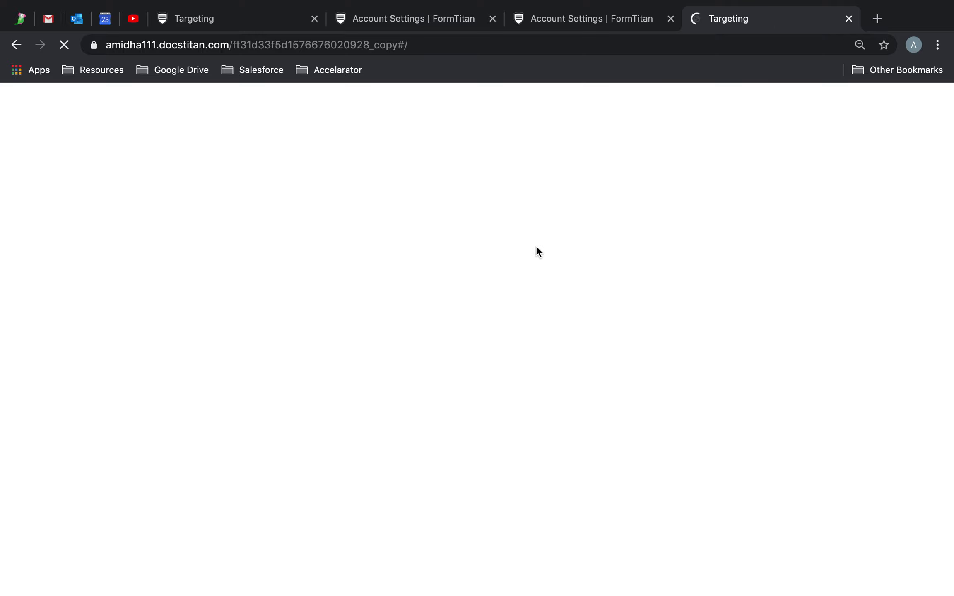
Fill the Targeting form with first name SMTP, last name Test Email and a test e-mail, then submit.
click(455, 264)
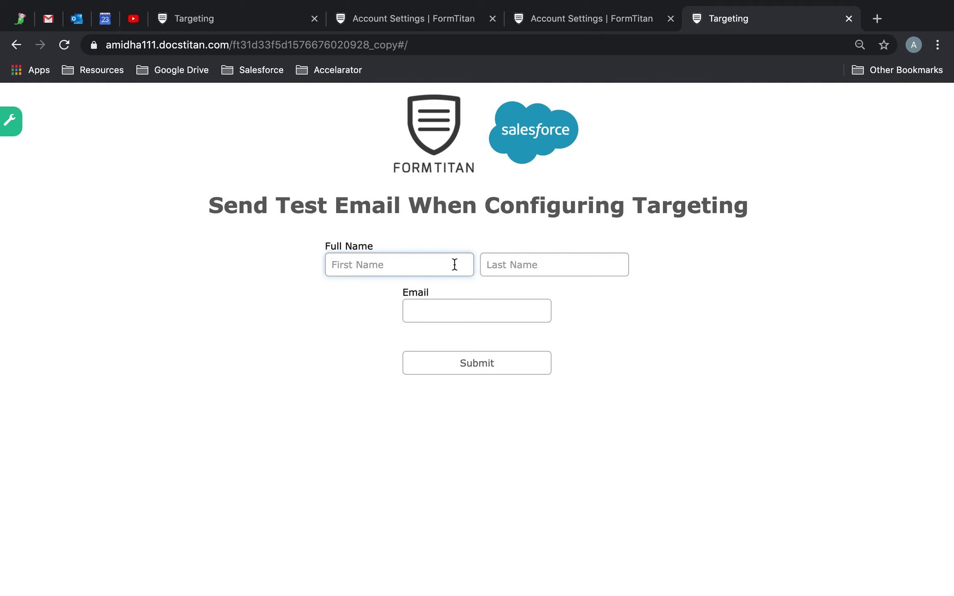
text(SMP)
key(Tab)
text(Te)
click(461, 320)
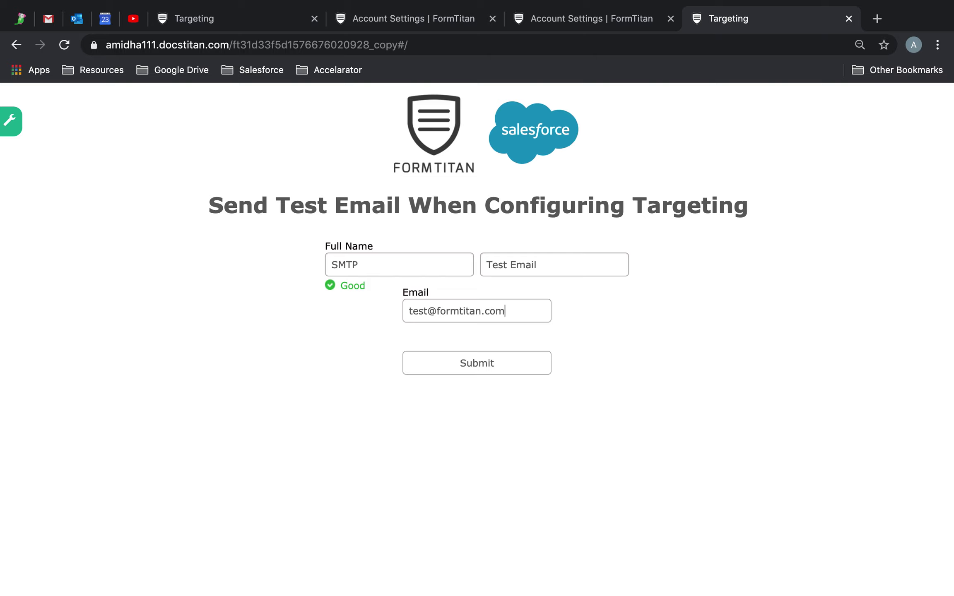
click(503, 370)
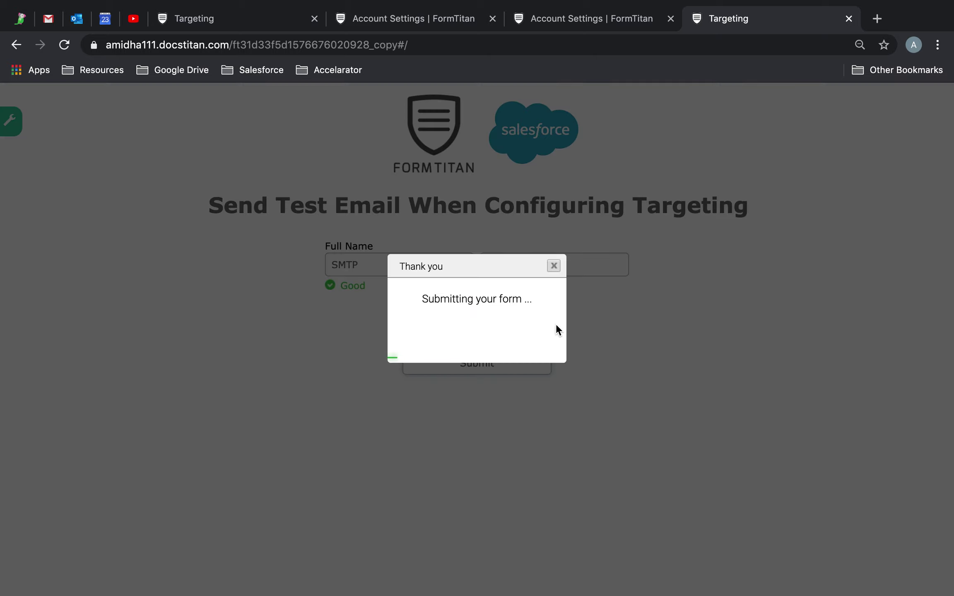
Check the Lead error in Account Settings' refreshed Push Settings / Logs.
click(408, 19)
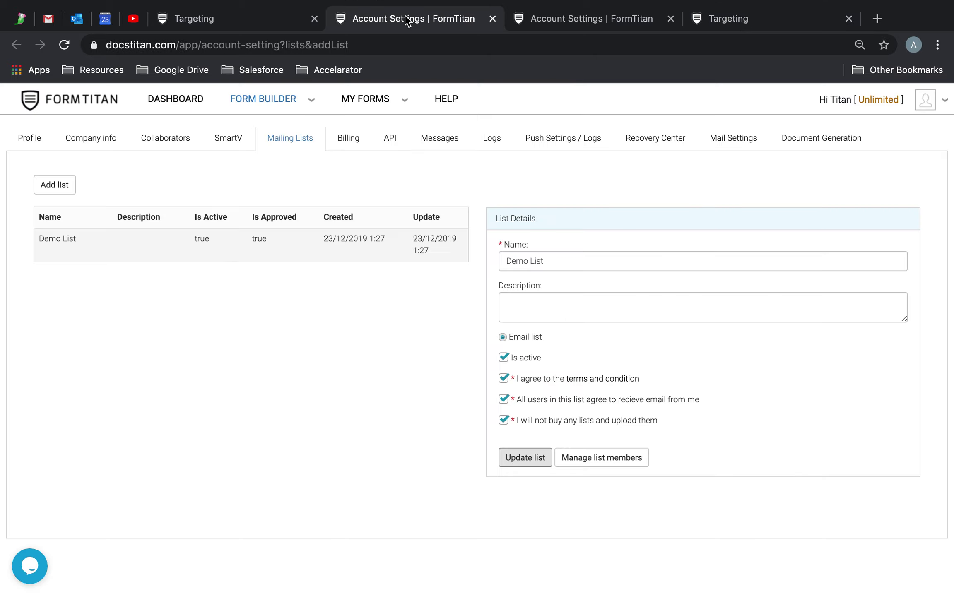
click(555, 139)
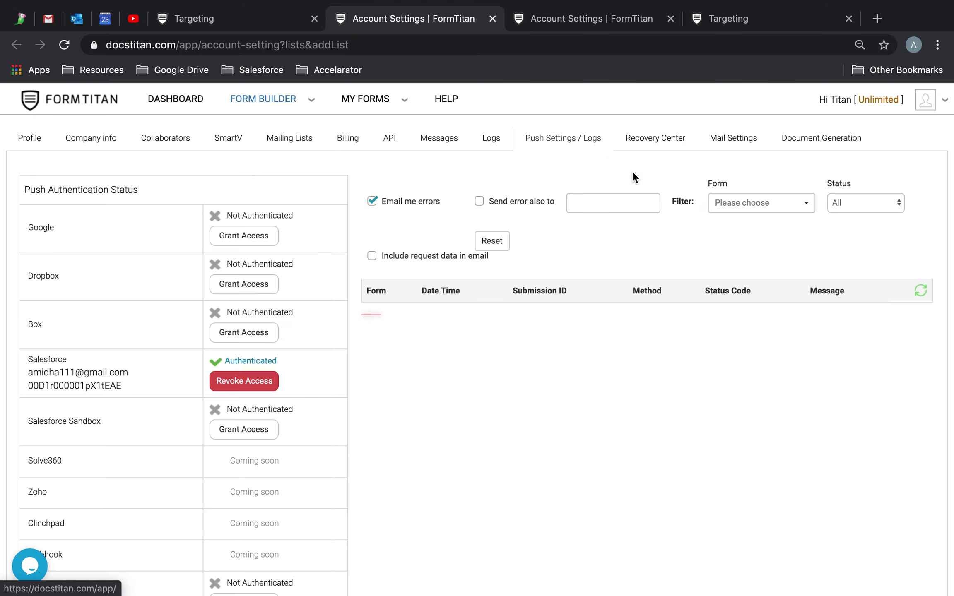
click(920, 301)
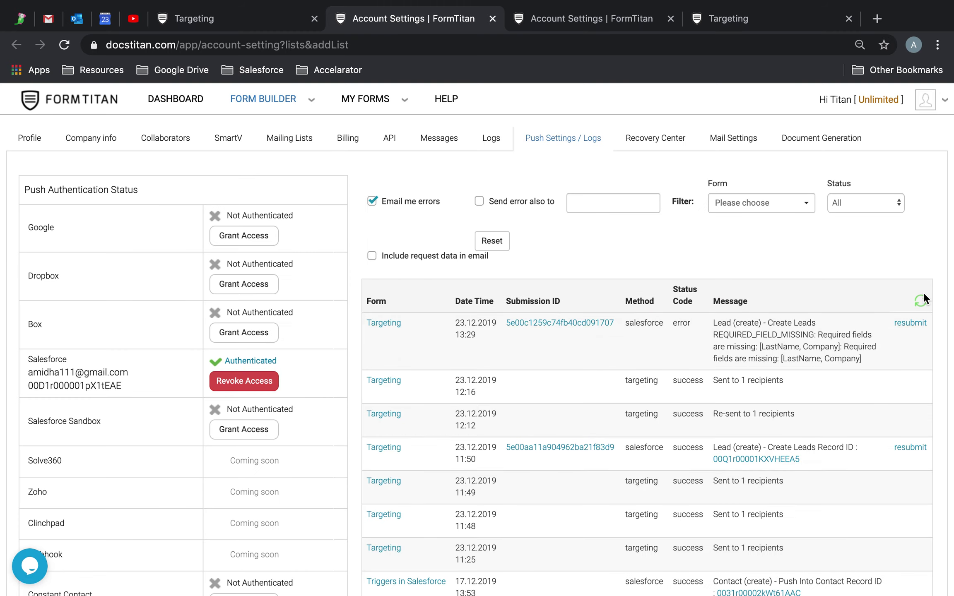
click(922, 302)
Delete the Lead (create) mapping from the form's Salesforce integration push settings.
click(191, 19)
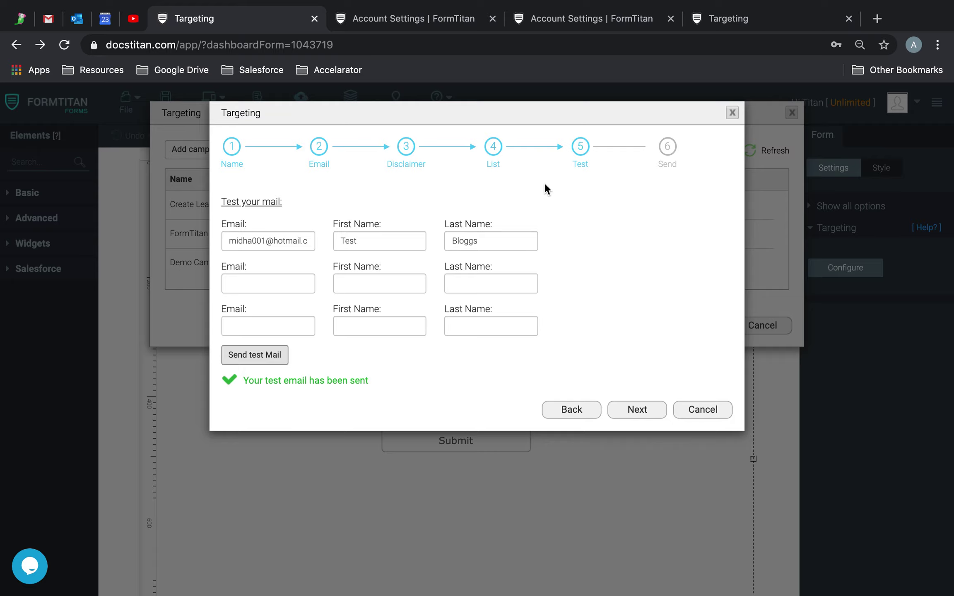
click(732, 113)
click(791, 113)
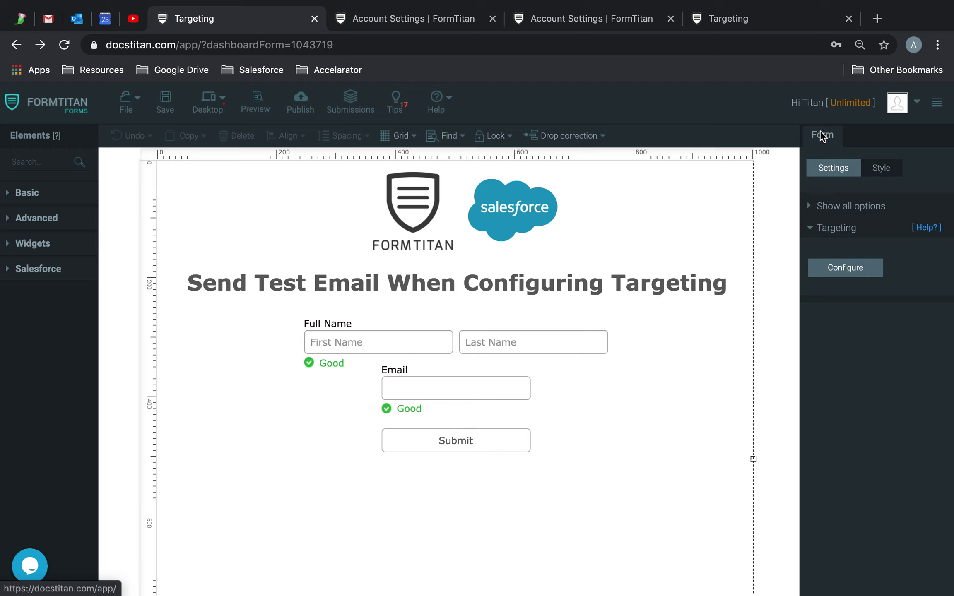
click(837, 209)
click(853, 315)
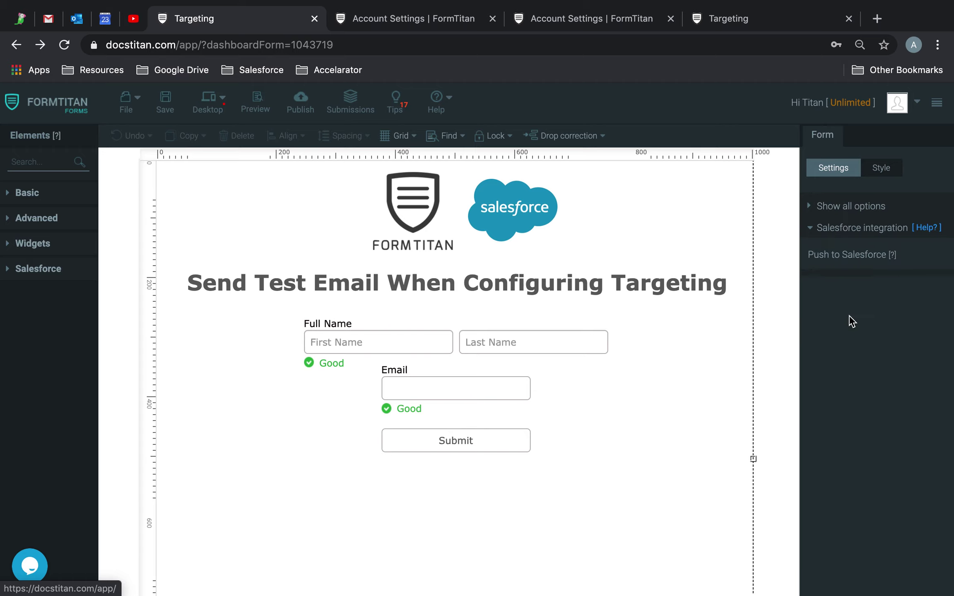
click(855, 301)
click(704, 273)
Add a new Salesforce mapping object set to Contact.
click(309, 310)
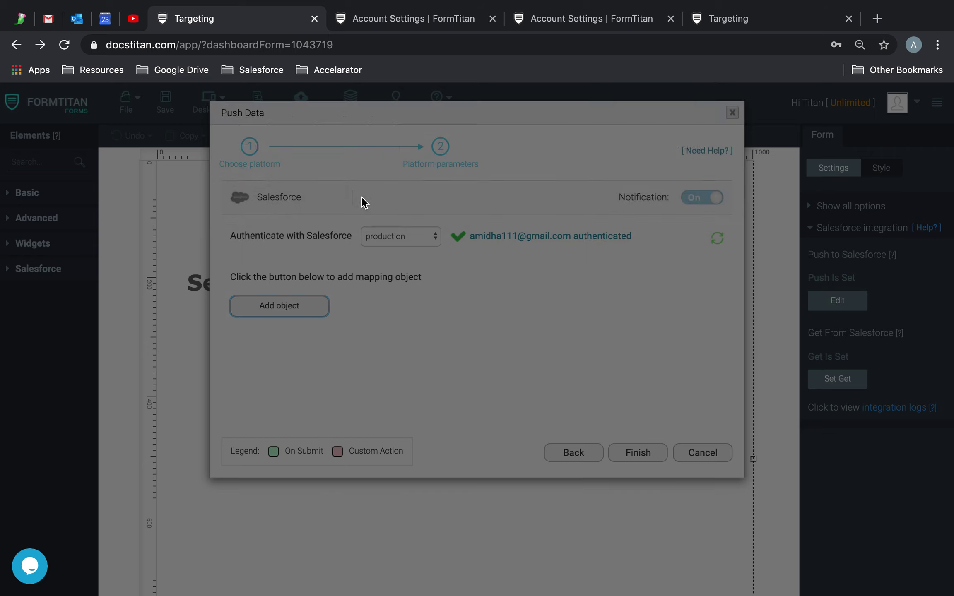
click(356, 187)
text(conta)
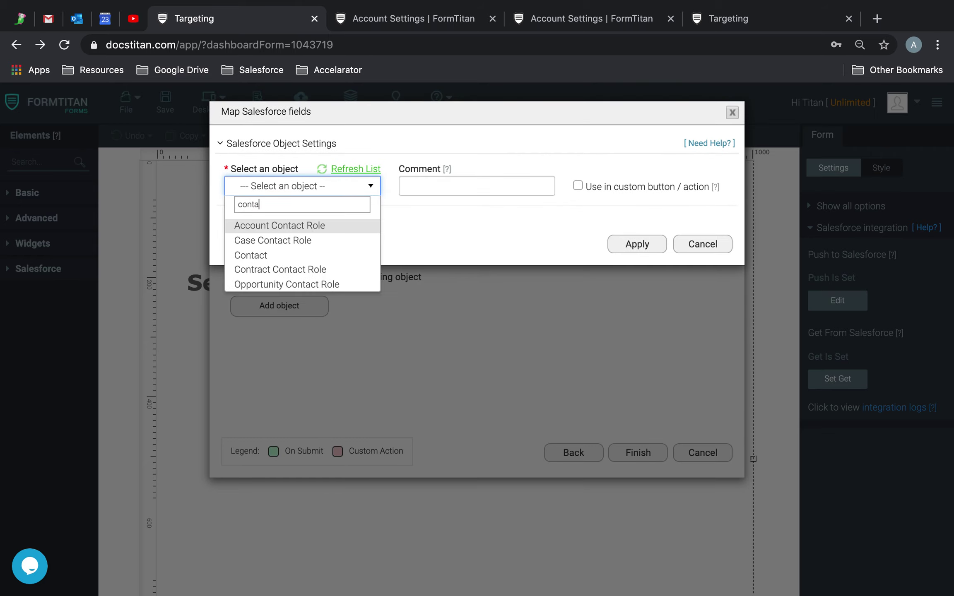
click(305, 253)
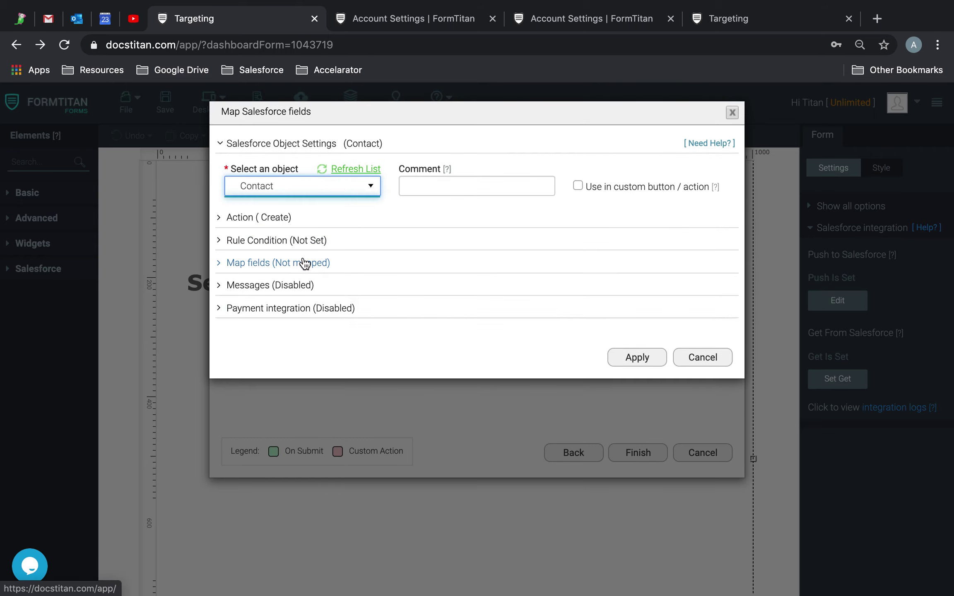
Map Salesforce Last Name and First Name to the form's Full Name.Last Name and Full Name.First Name.
click(305, 264)
click(290, 324)
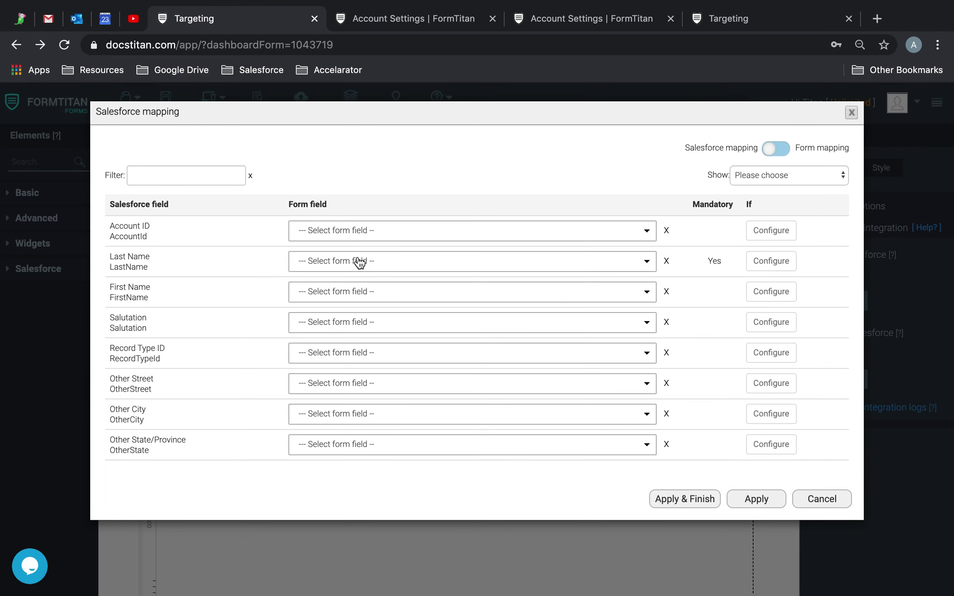
click(357, 265)
text(last)
click(364, 305)
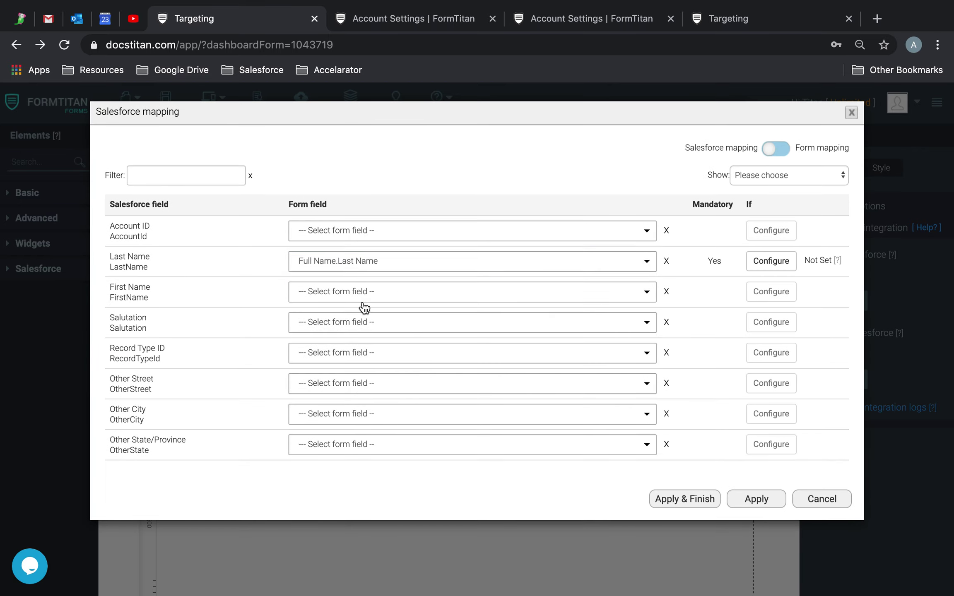
click(362, 297)
text(first)
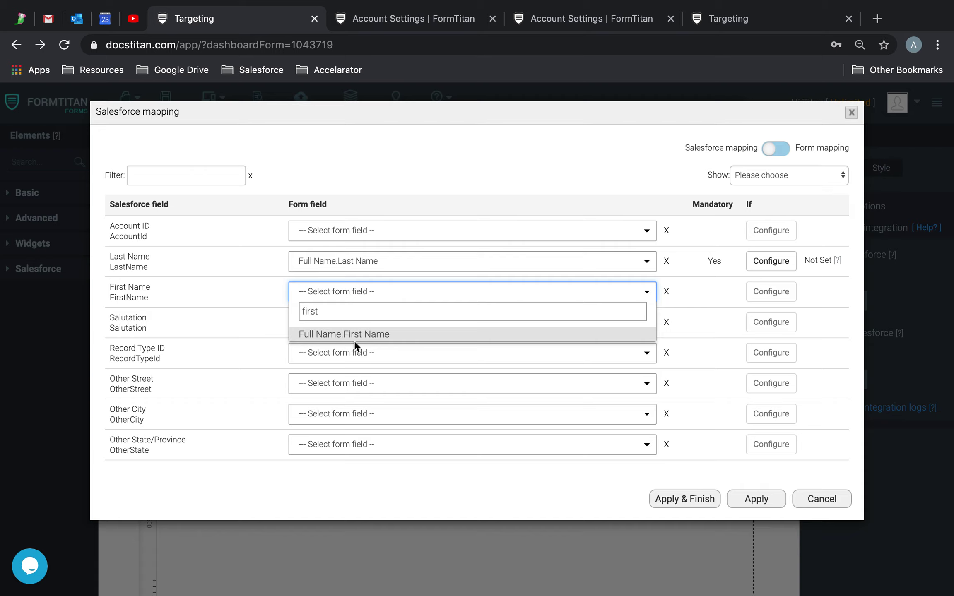
click(353, 336)
Map Salesforce Email to the form's Email field, apply the mapping and save the form.
click(218, 189)
text(email)
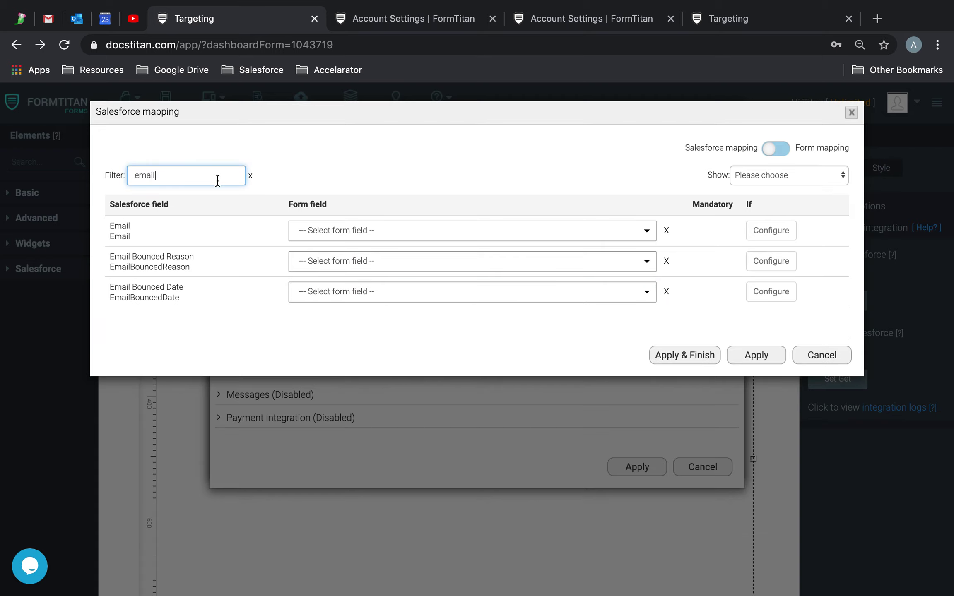
click(330, 231)
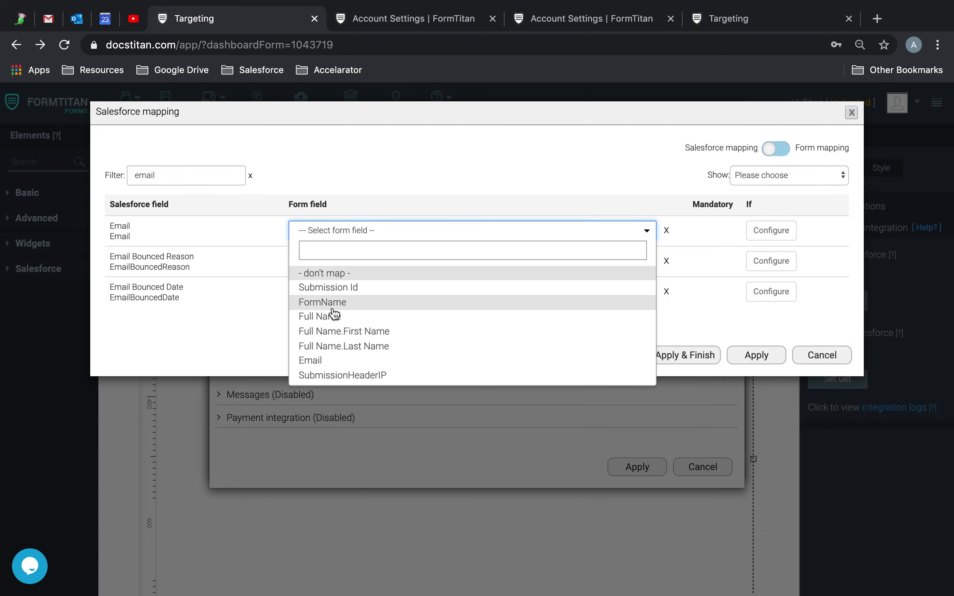
click(330, 359)
click(652, 357)
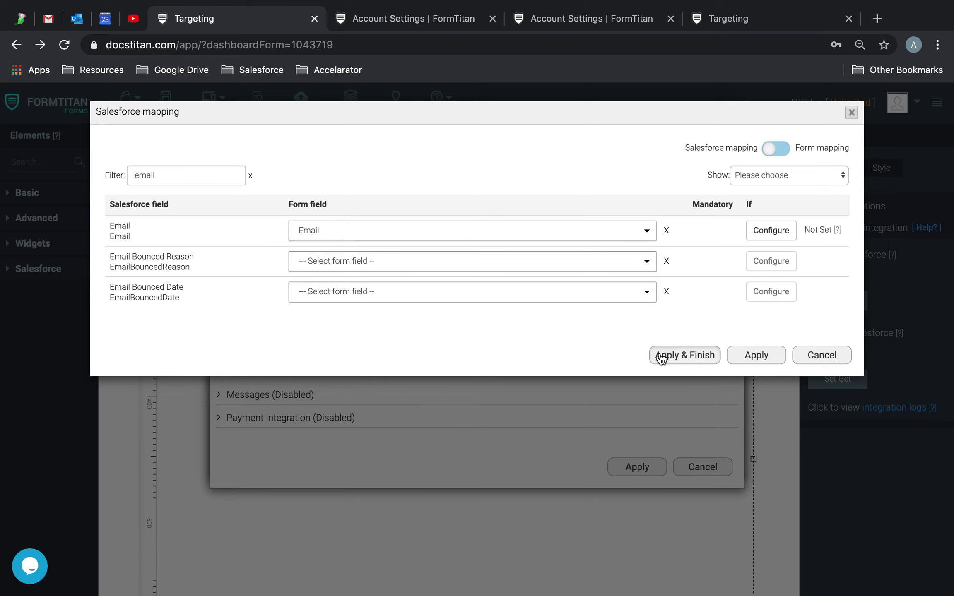
click(165, 101)
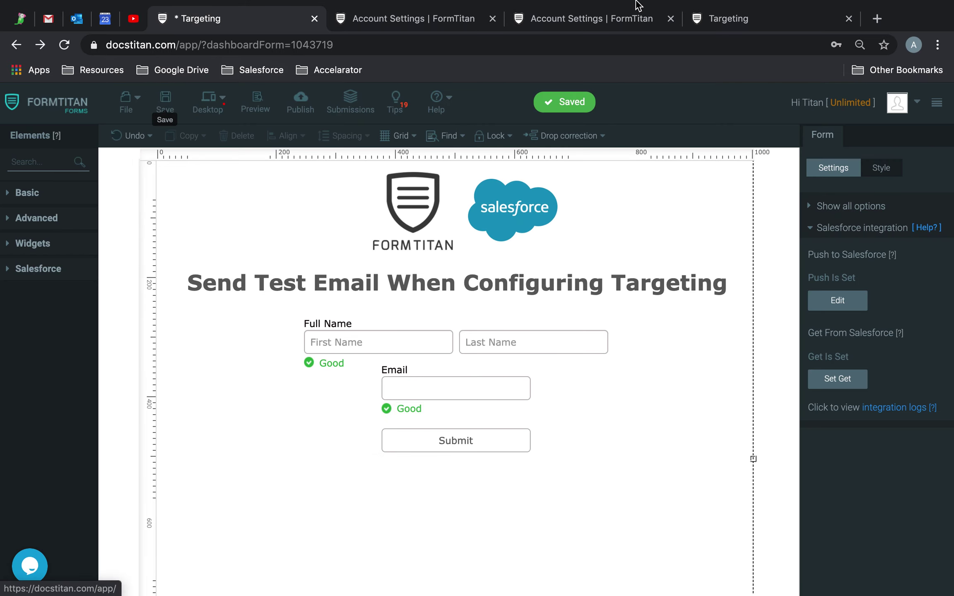
Clear the link selection in the Outlook email and look over the open FormTitan tabs.
click(77, 18)
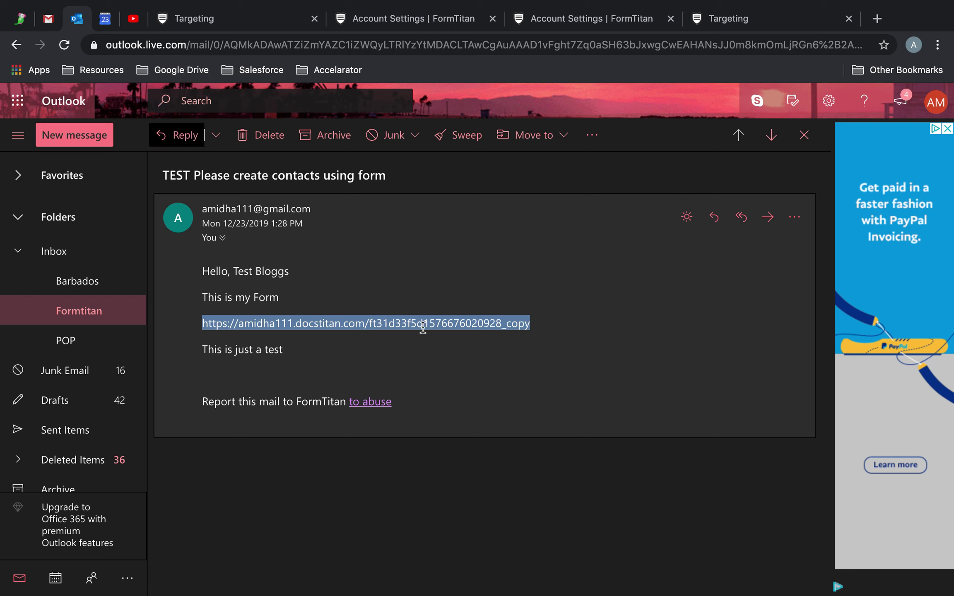
click(420, 345)
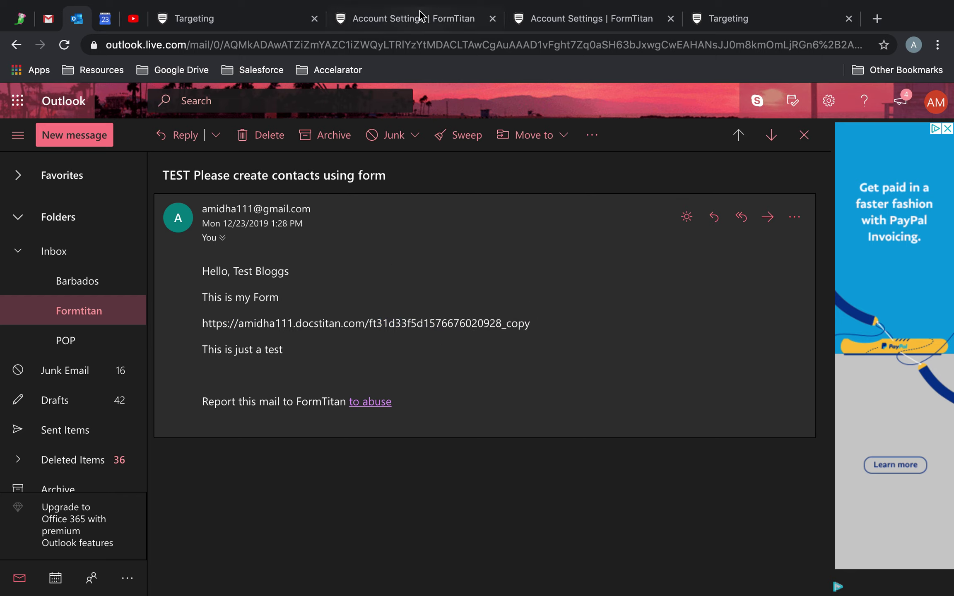
click(419, 13)
click(232, 23)
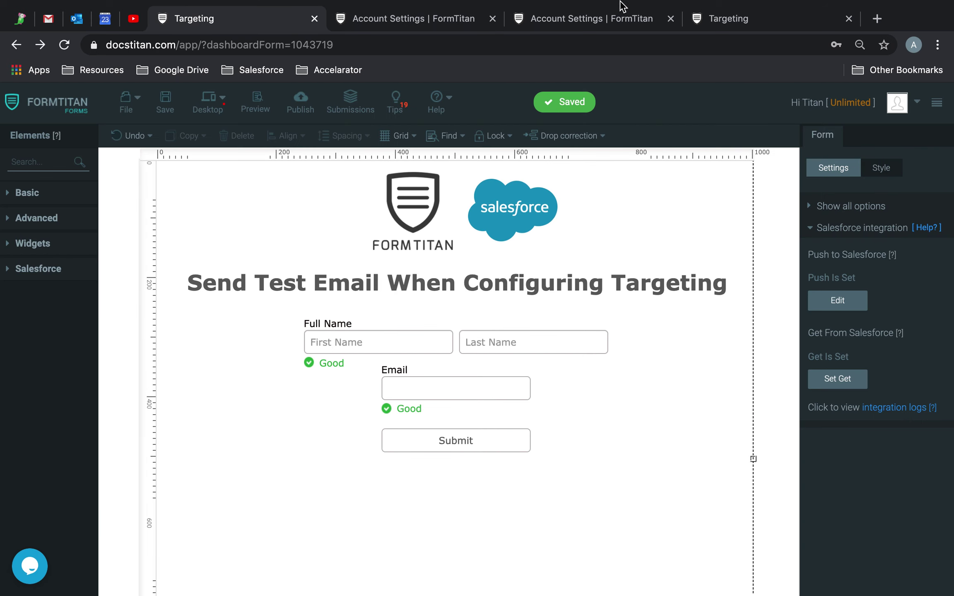
click(547, 19)
click(435, 20)
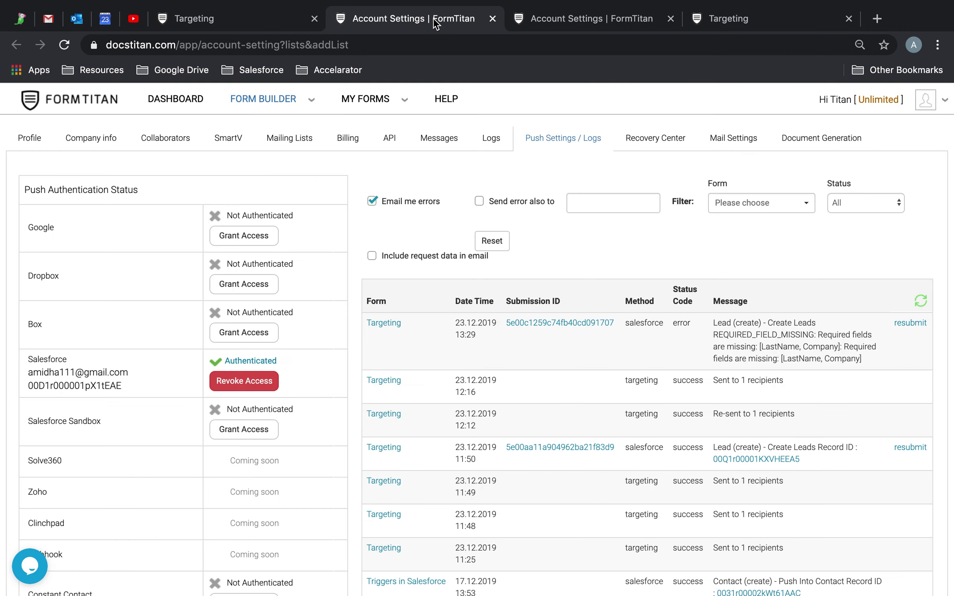
Close the duplicate Account Settings and submitted-form tabs, then show all Targeting form settings.
click(670, 18)
click(588, 26)
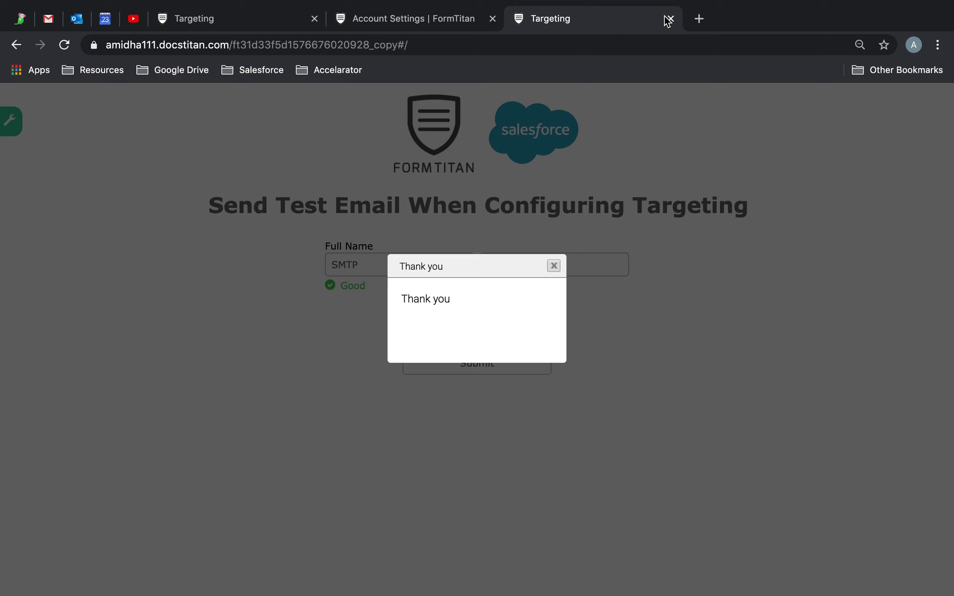
click(670, 19)
click(249, 17)
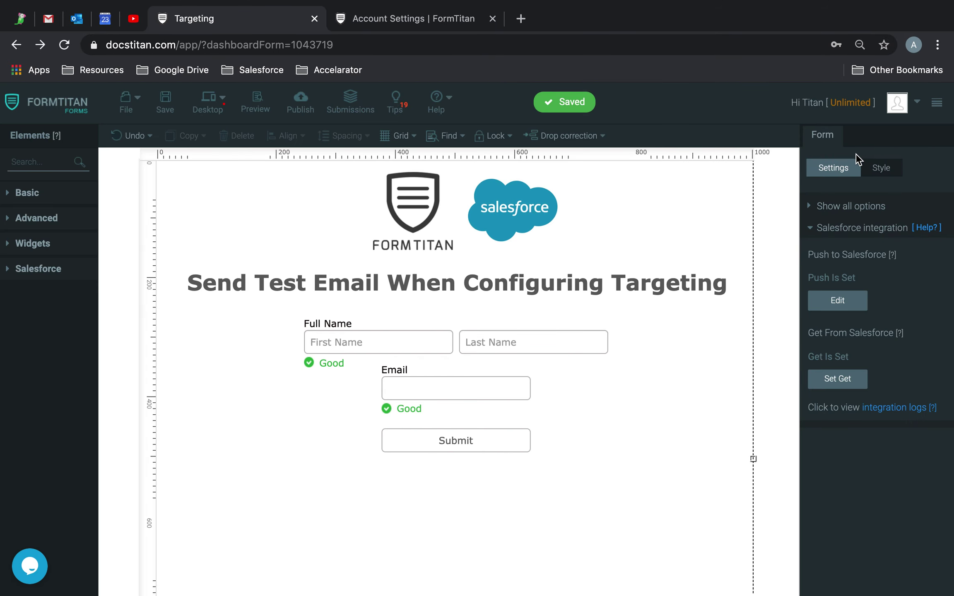
click(845, 207)
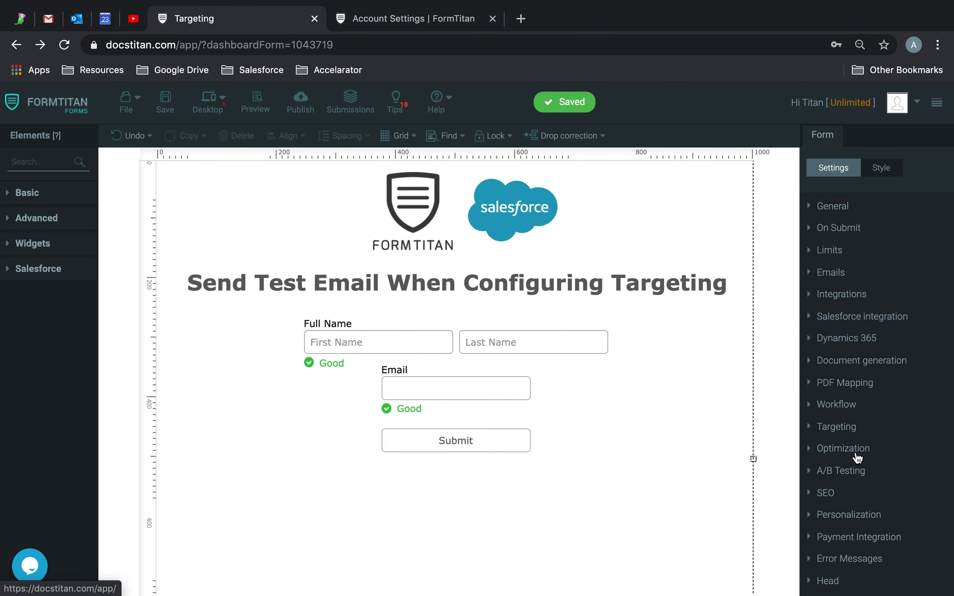
Edit the Create Contact Demo Campaign from Targeting and jump to its step 5 Test.
click(849, 430)
click(852, 269)
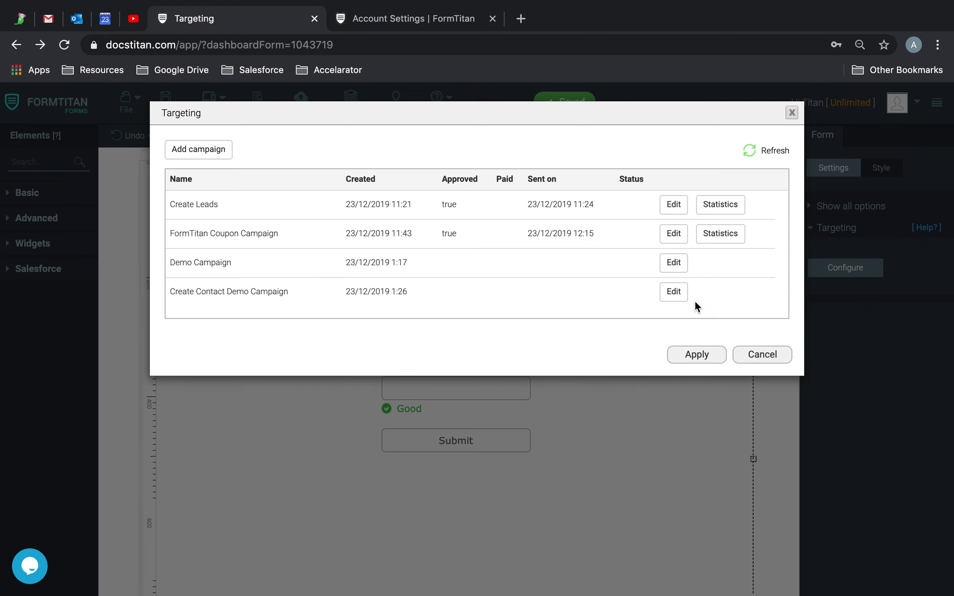
click(673, 292)
click(581, 149)
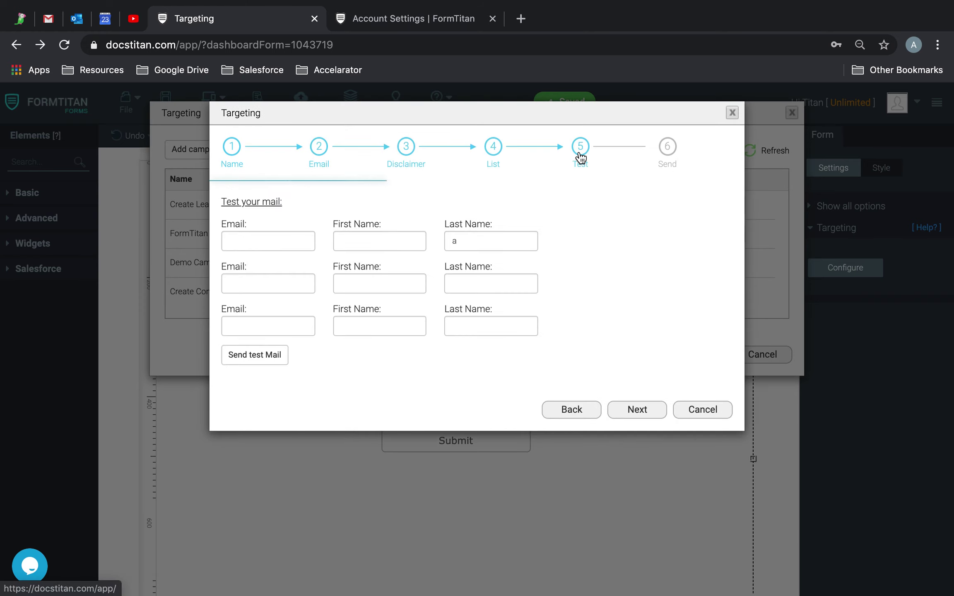
Enter the test recipient's e-mail and name details and send the test mail.
click(254, 245)
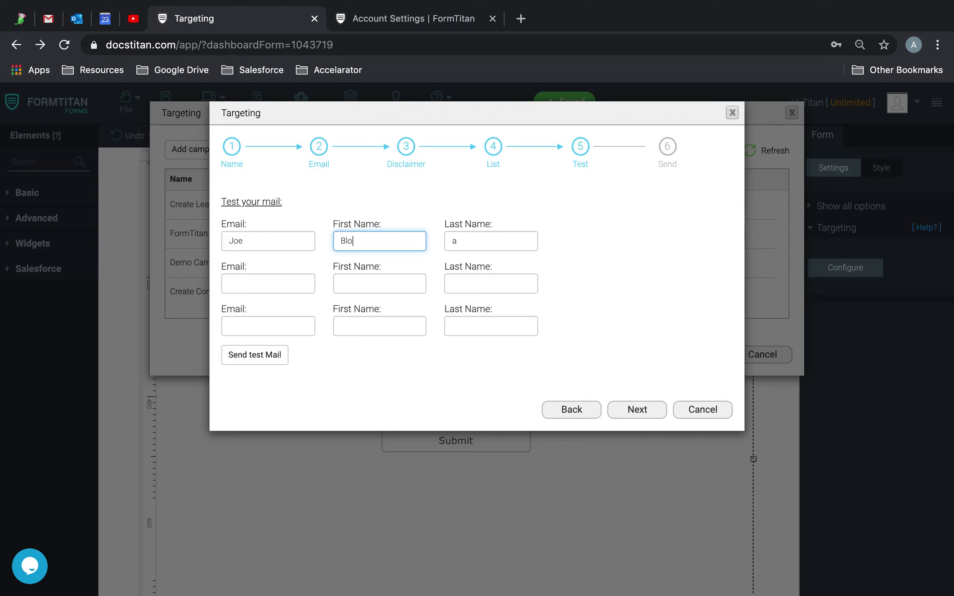
key(Tab)
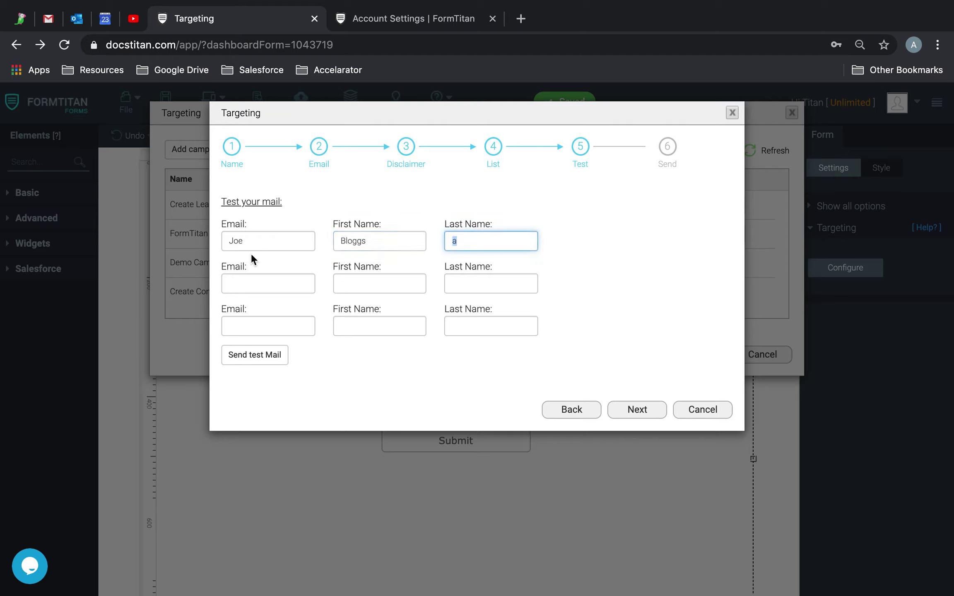
double_click(255, 244)
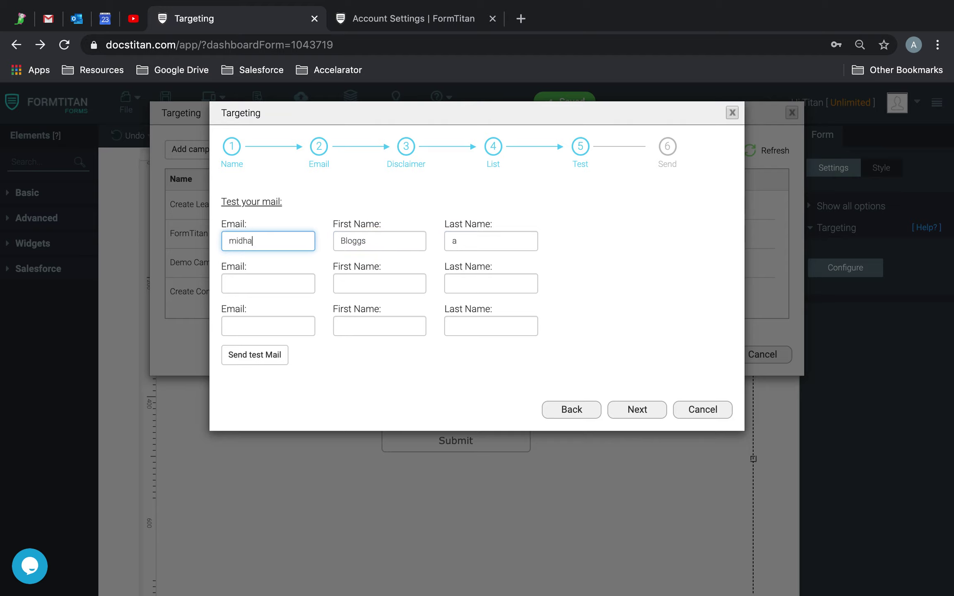
key(Tab)
key(Tab)
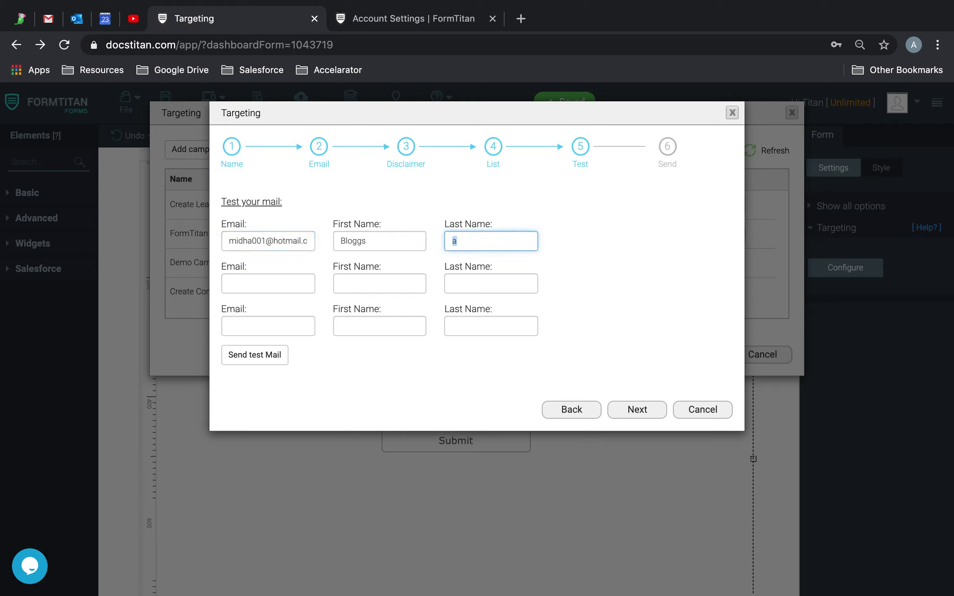
click(267, 357)
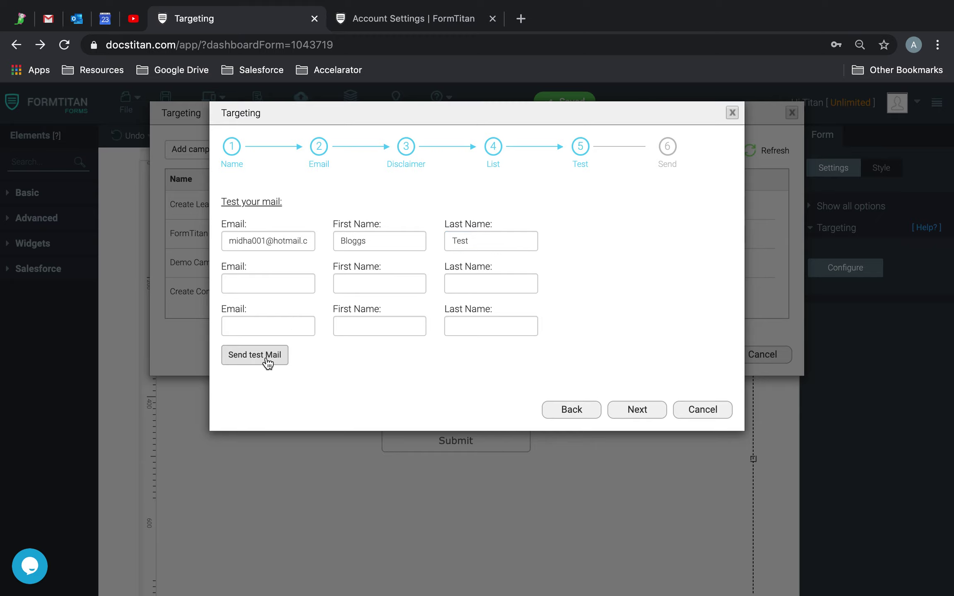
click(76, 18)
Open the newest TEST email in Outlook's Formtitan folder and select its form link.
click(90, 311)
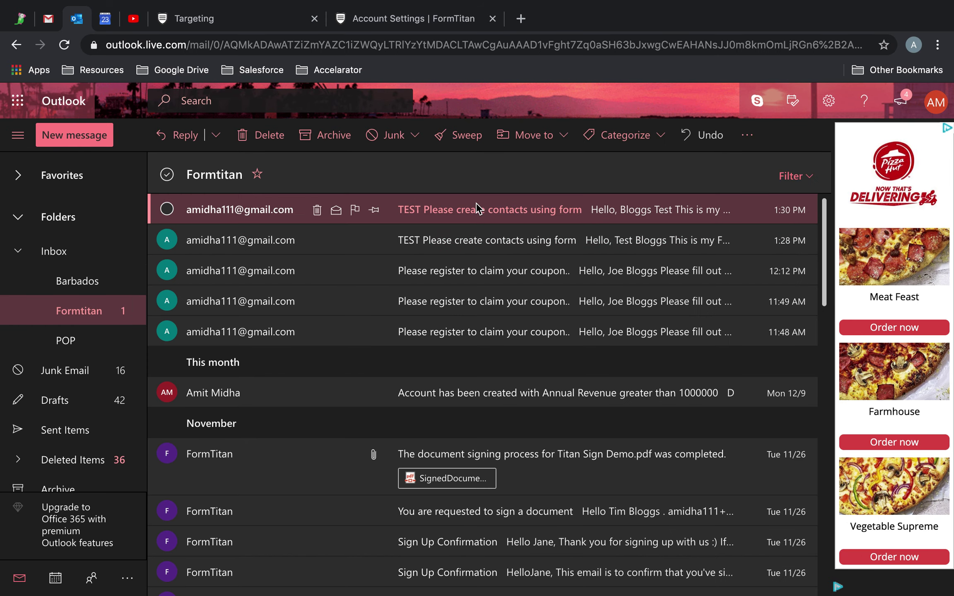
click(476, 204)
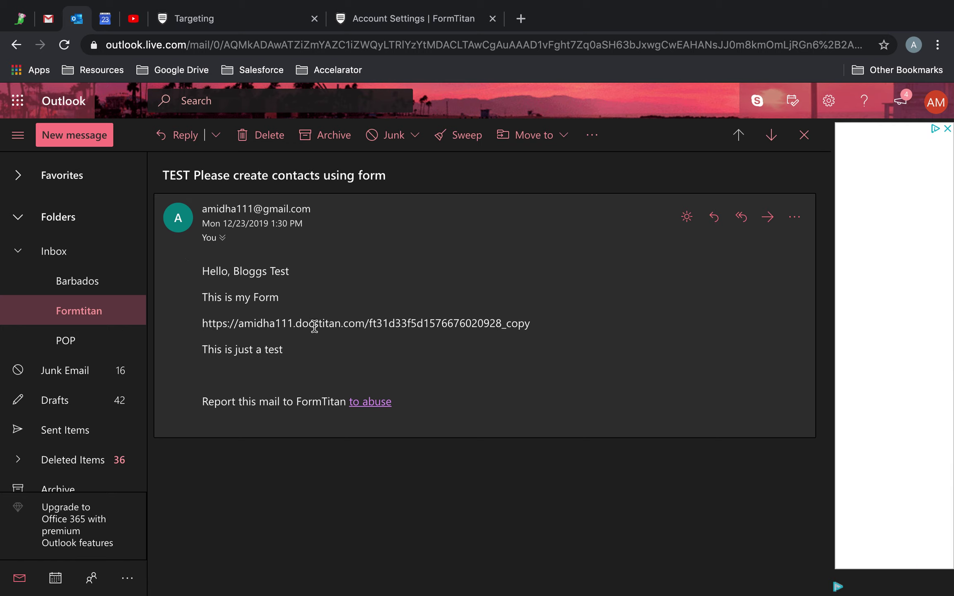
drag(559, 325, 177, 324)
key(ctrl+c)
Load the copied form link in a new browser tab.
click(520, 19)
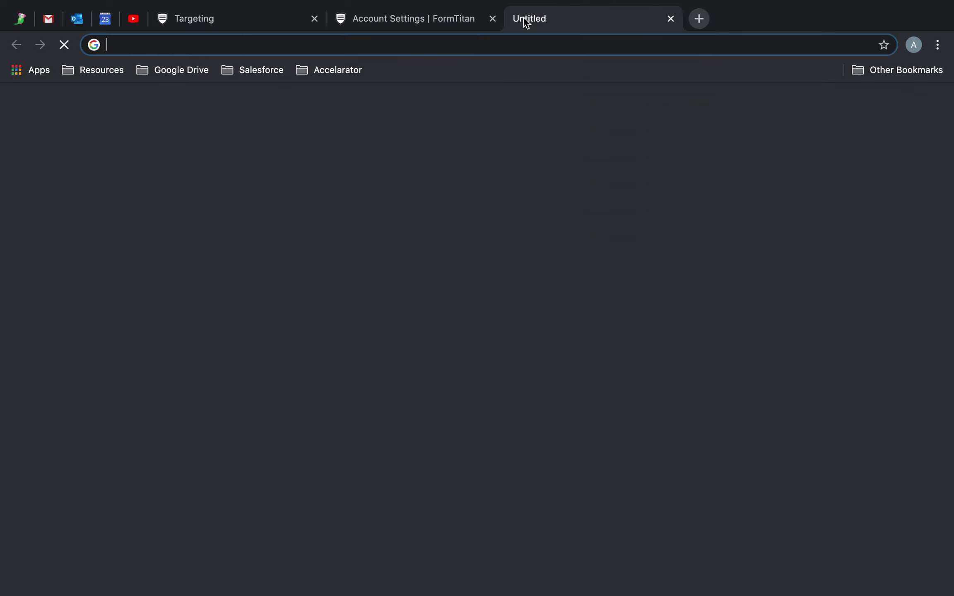
key(ctrl+v)
key(Return)
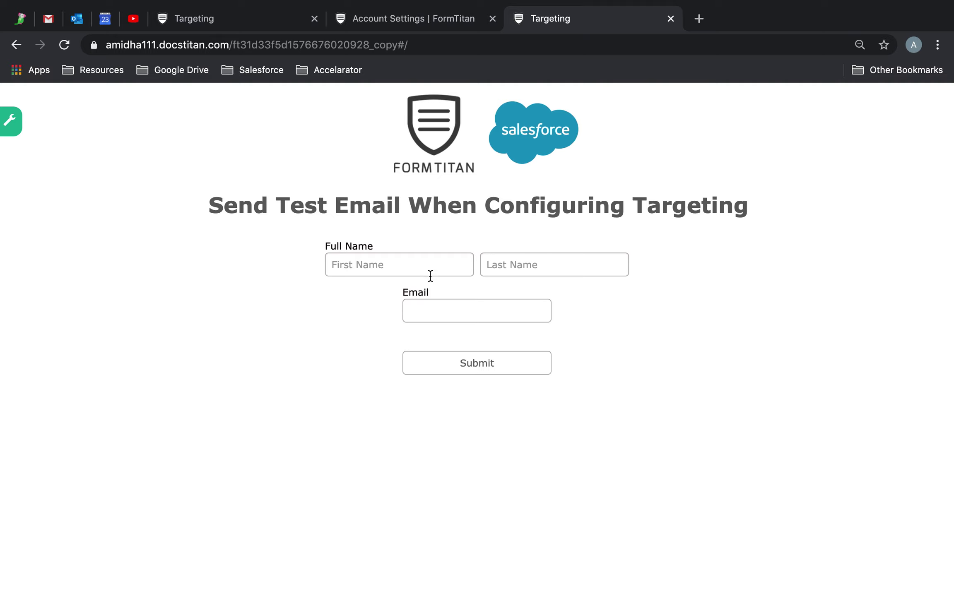
Submit the form as first name SMTP, last name Test Email with a test address.
click(421, 274)
text(SM)
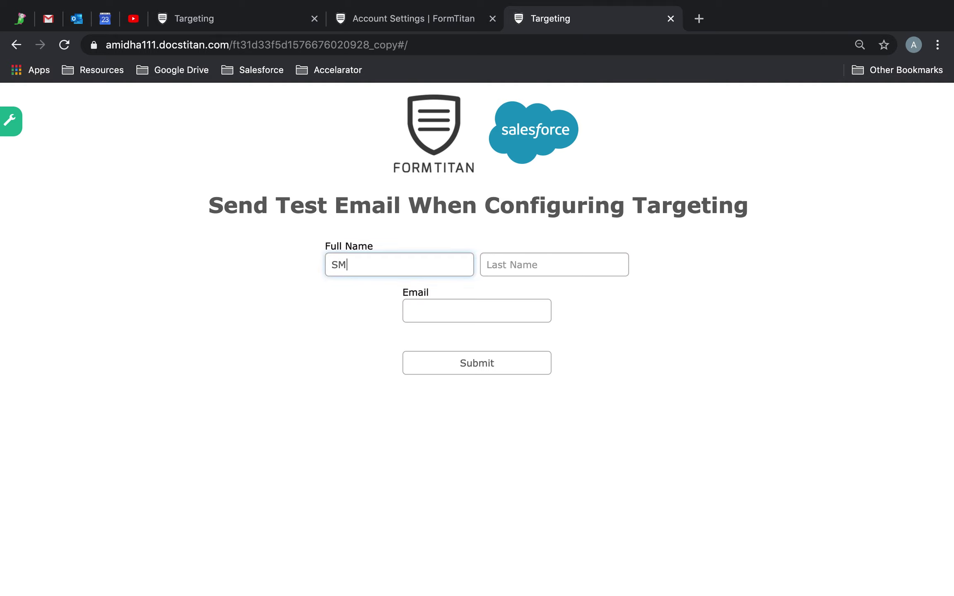
text(TP)
key(Tab)
text(T)
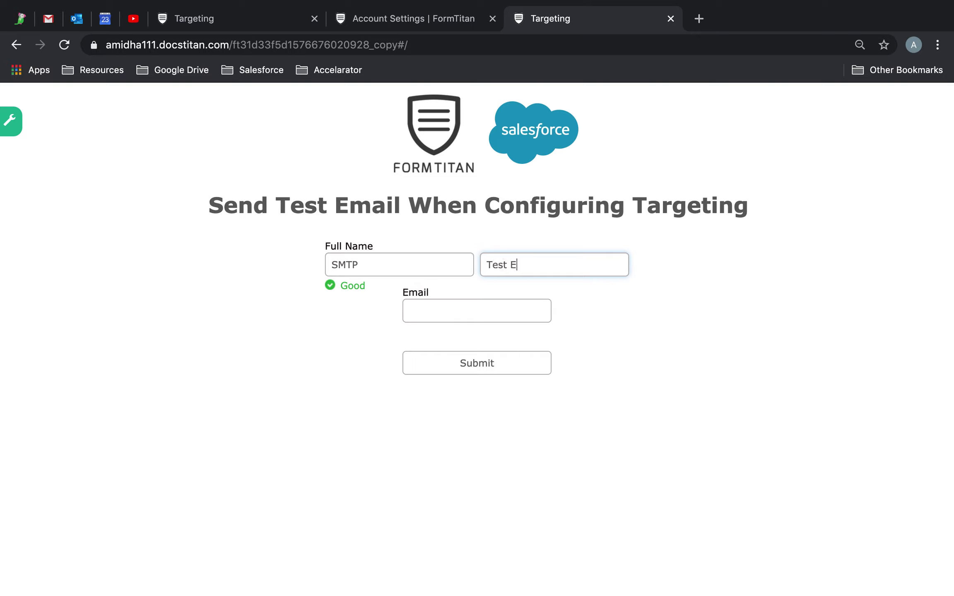
key(Tab)
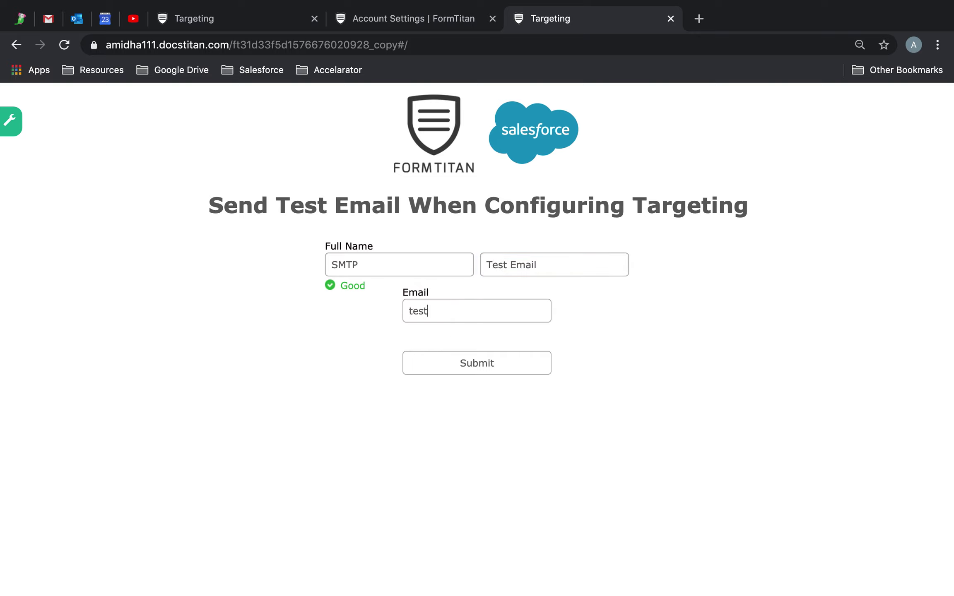
click(488, 369)
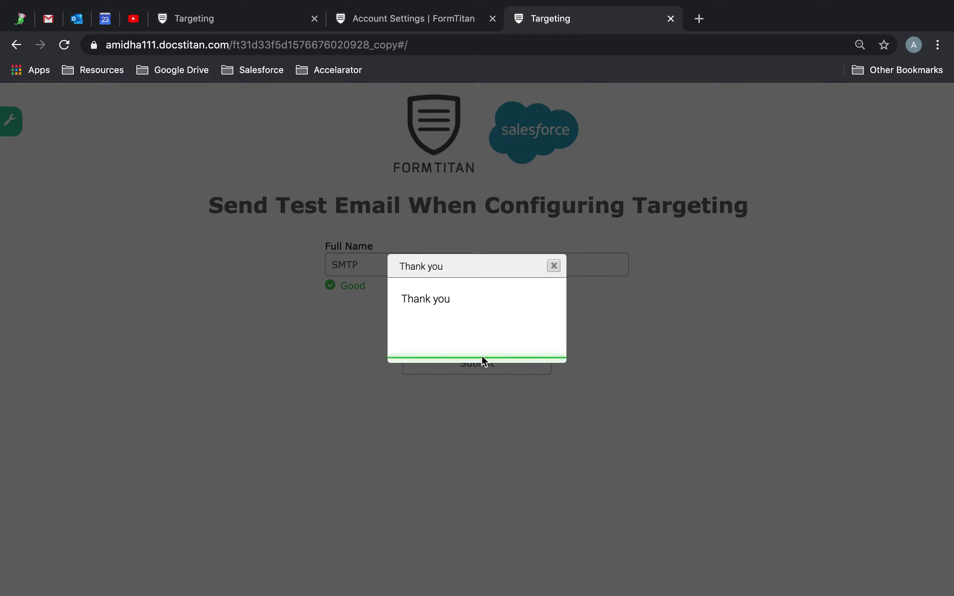
click(380, 22)
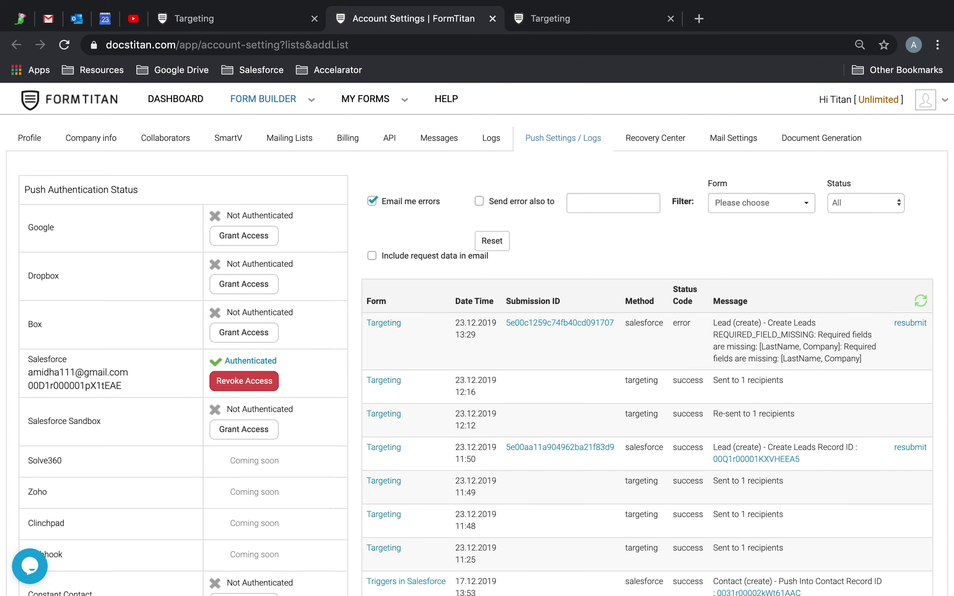
Refresh the push log, open the new SMTP Test Email Contact in Salesforce, and delete it.
click(917, 301)
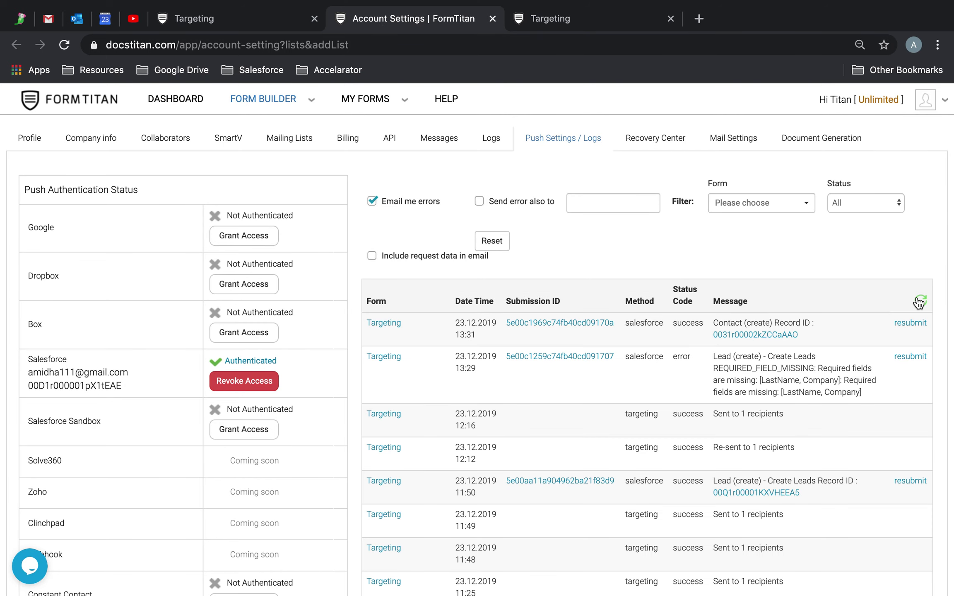
click(776, 334)
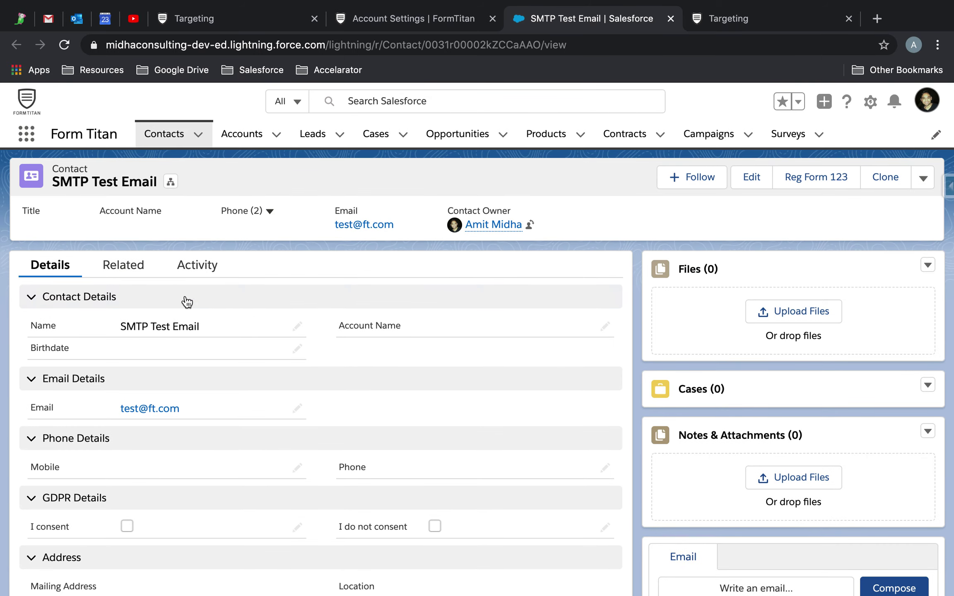
click(923, 182)
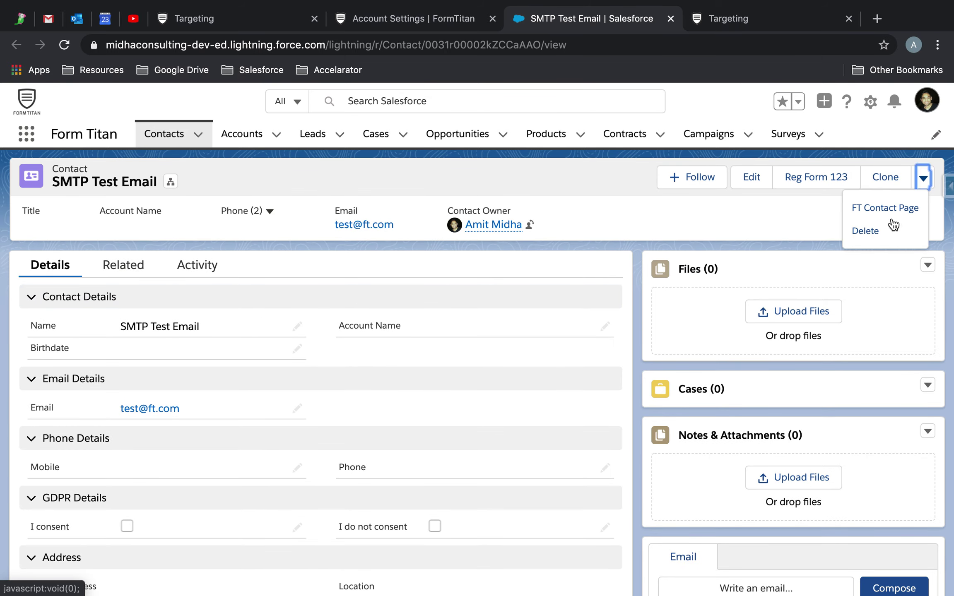
click(867, 231)
click(672, 378)
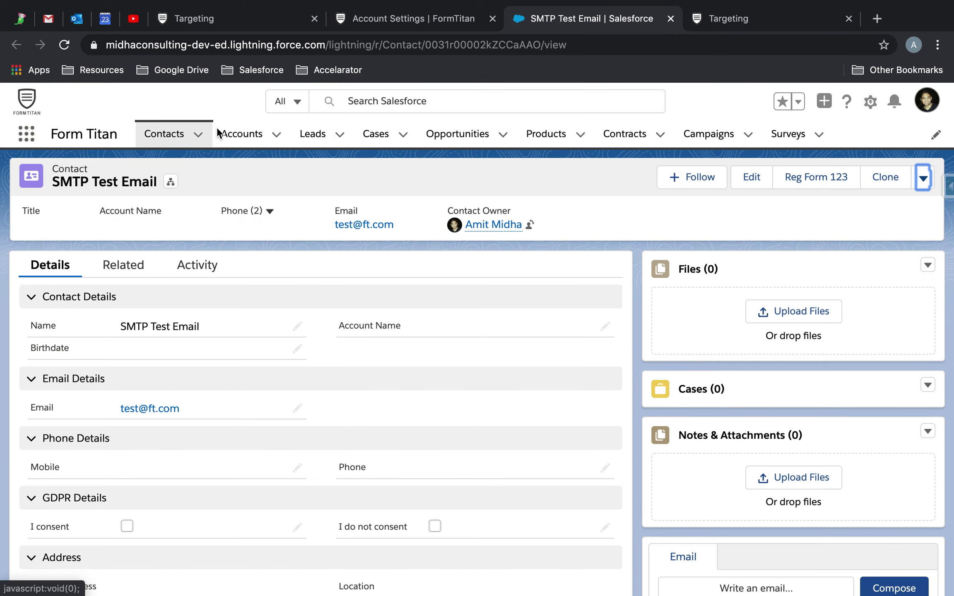
click(253, 21)
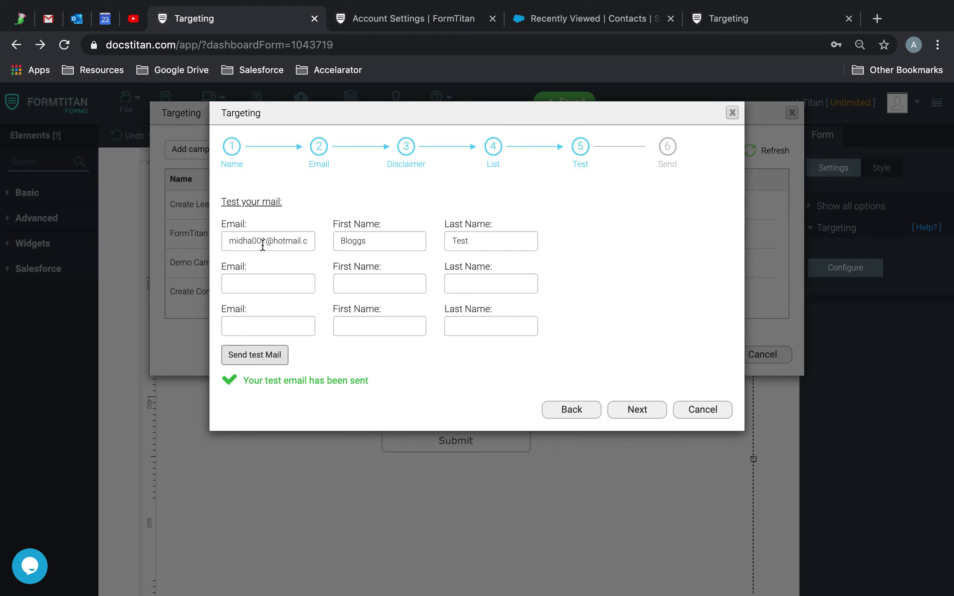
click(256, 272)
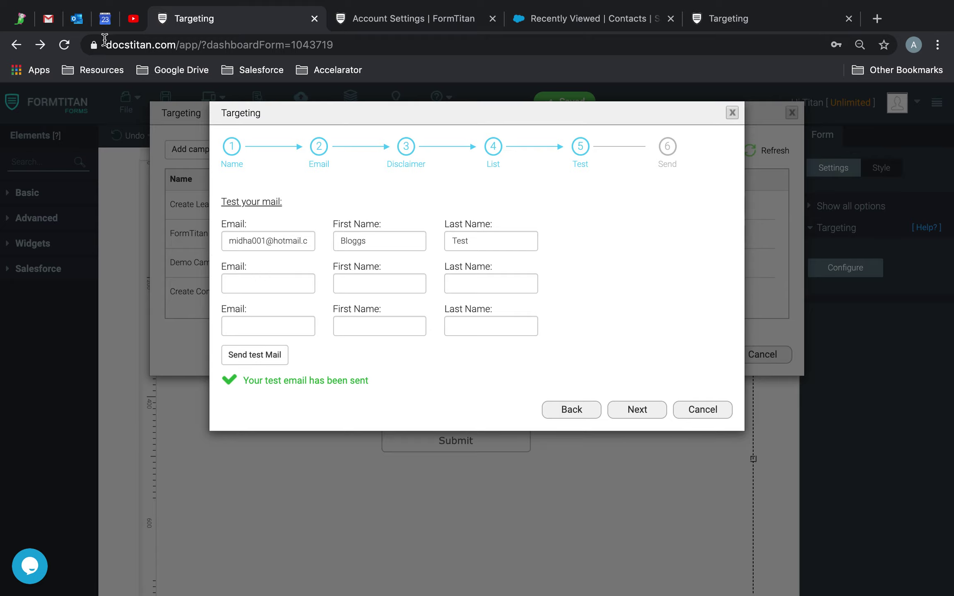
click(76, 18)
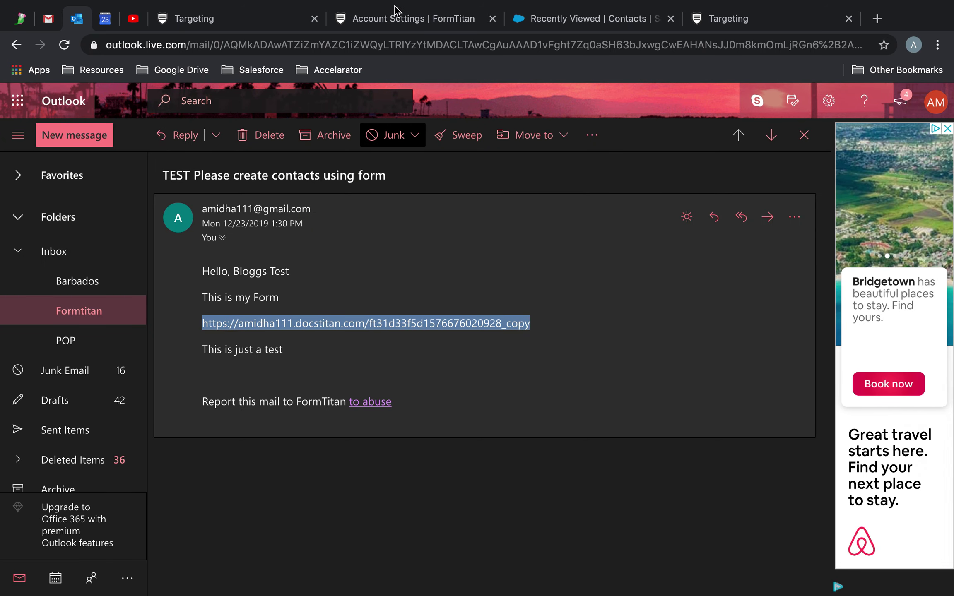
click(251, 29)
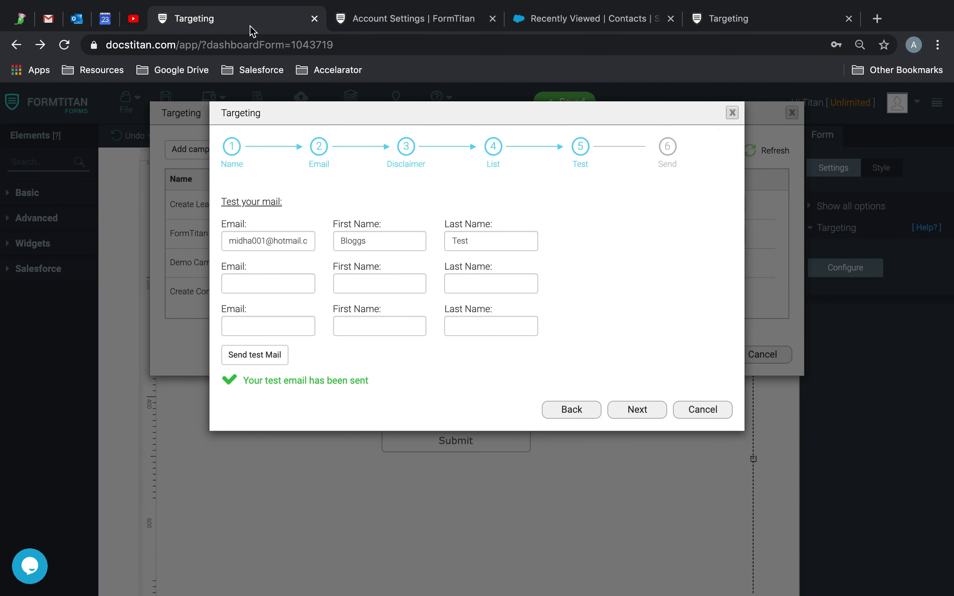